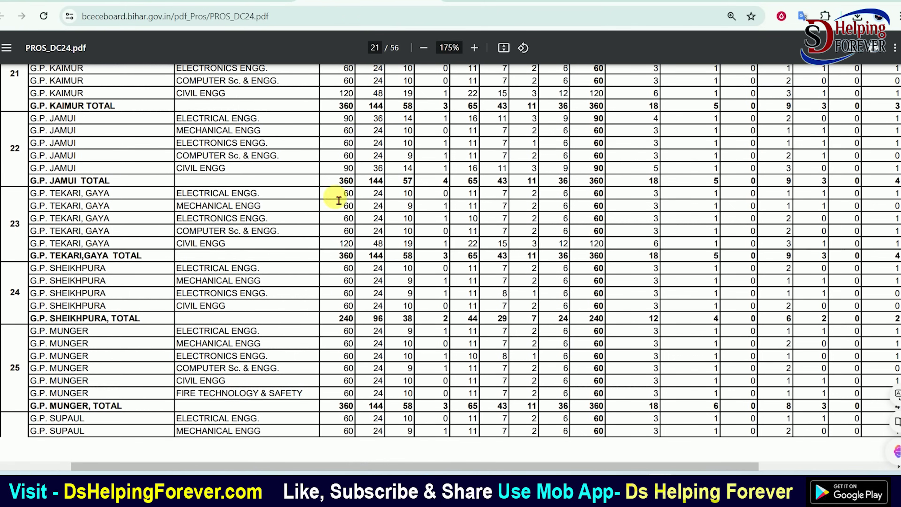
Step: Review the institution-wise seat distribution tables in the prospectus and the instructions for candidates on the DCECE-2024 application portal
{"action": "scroll", "coordinate": [210, 217], "scroll_direction": "down", "scroll_amount": 12}
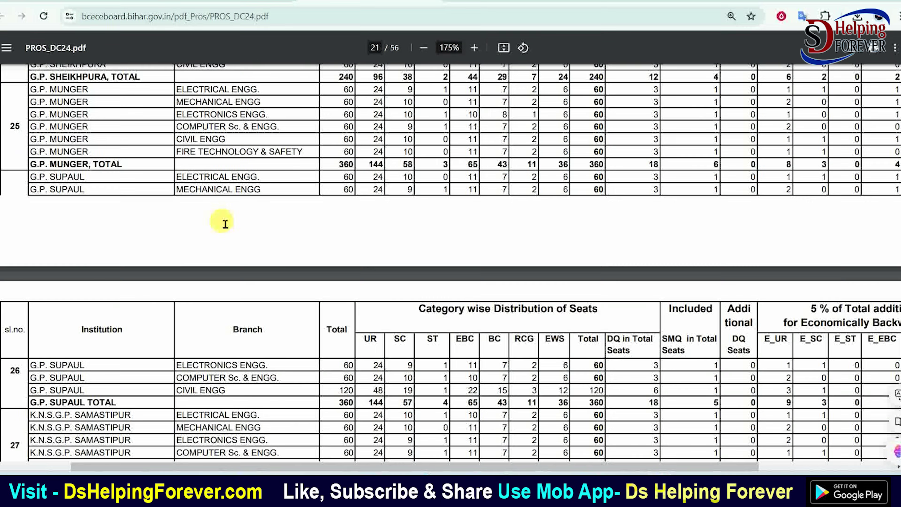
{"action": "scroll", "coordinate": [270, 267], "scroll_direction": "down", "scroll_amount": 10}
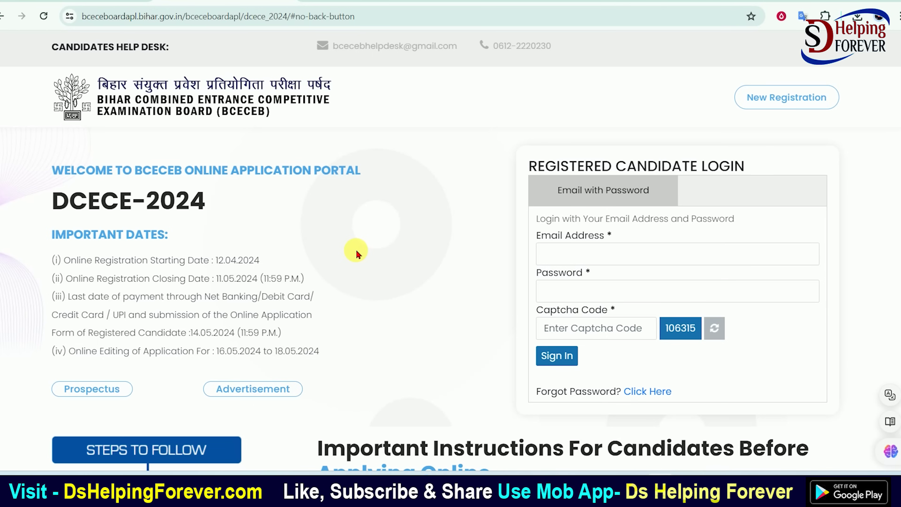
{"action": "scroll", "coordinate": [356, 253], "scroll_direction": "down", "scroll_amount": 6}
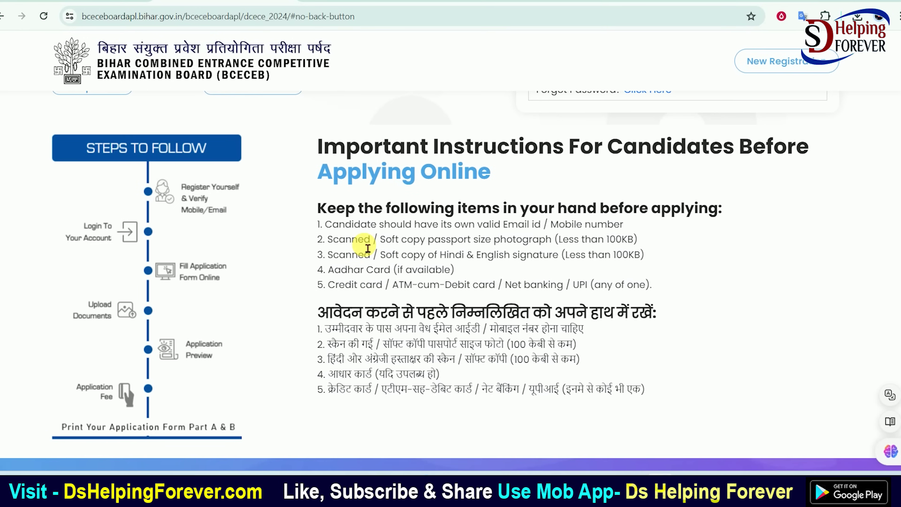
{"action": "scroll", "coordinate": [367, 249], "scroll_direction": "down", "scroll_amount": 2}
{"action": "scroll", "coordinate": [363, 245], "scroll_direction": "up", "scroll_amount": 8}
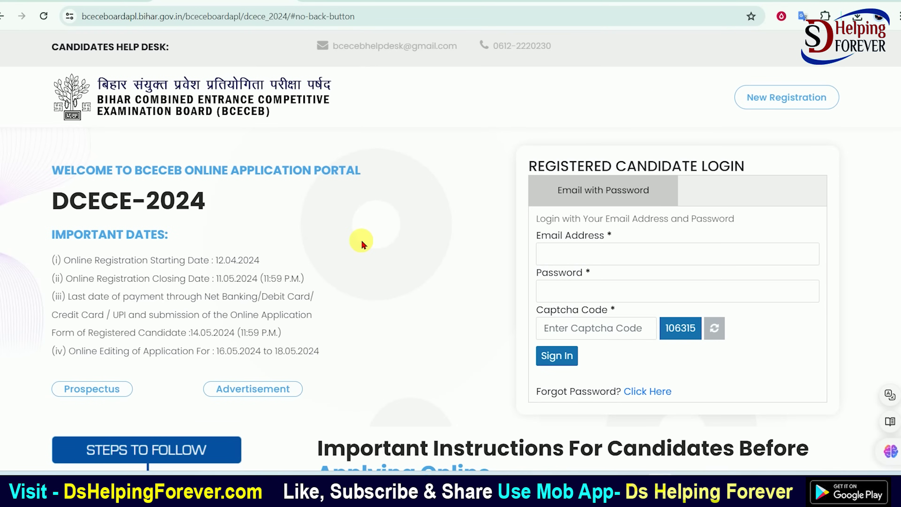
Step: Open the Online Application Portal of DCECE[PE/PM/PMM]-2024 from the board's website and review its important dates
{"action": "left_click", "coordinate": [209, 118]}
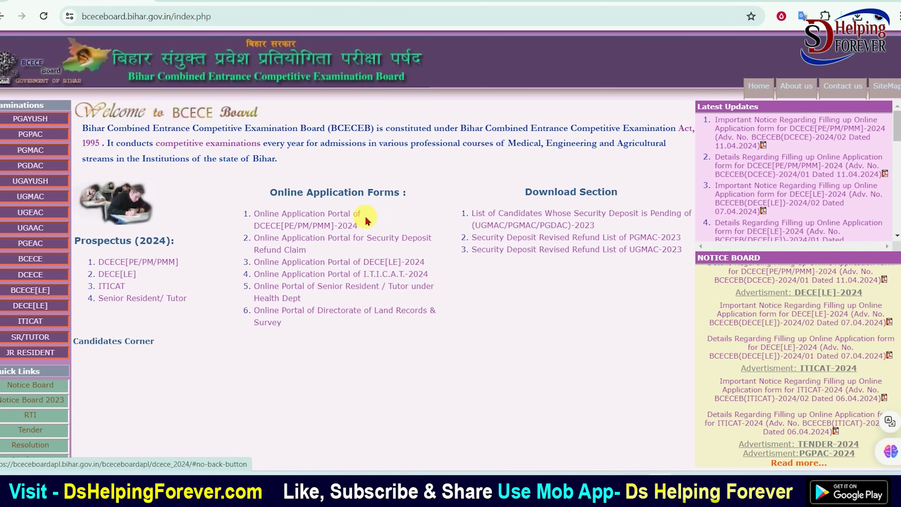
{"action": "left_click", "coordinate": [353, 228]}
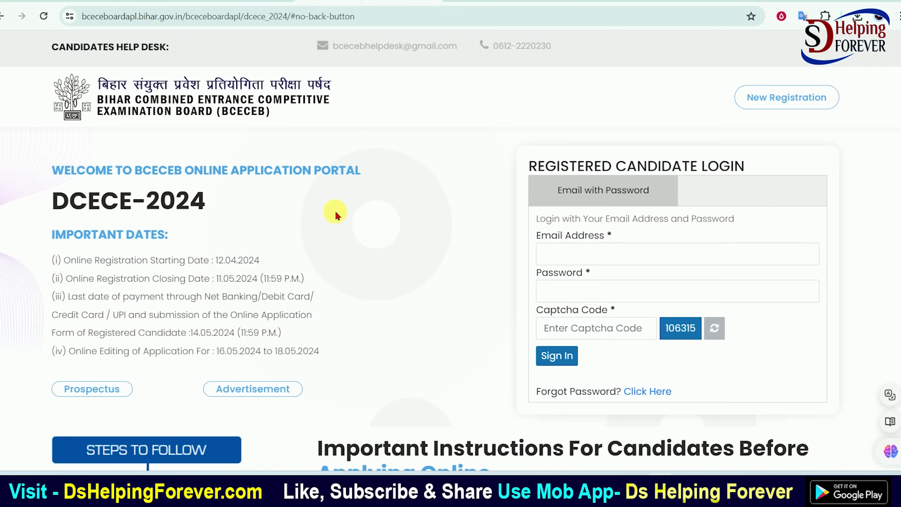
{"action": "scroll", "coordinate": [335, 213], "scroll_direction": "down", "scroll_amount": 2}
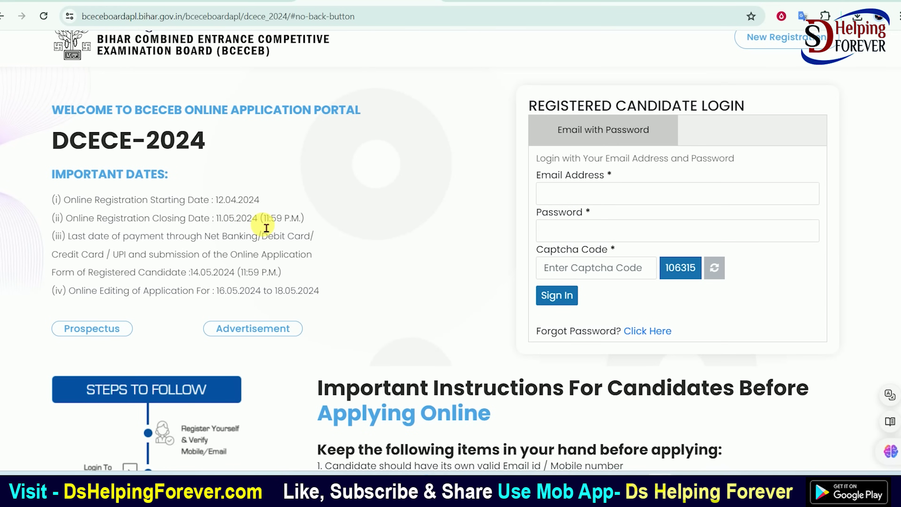
{"action": "scroll", "coordinate": [321, 284], "scroll_direction": "up", "scroll_amount": 2}
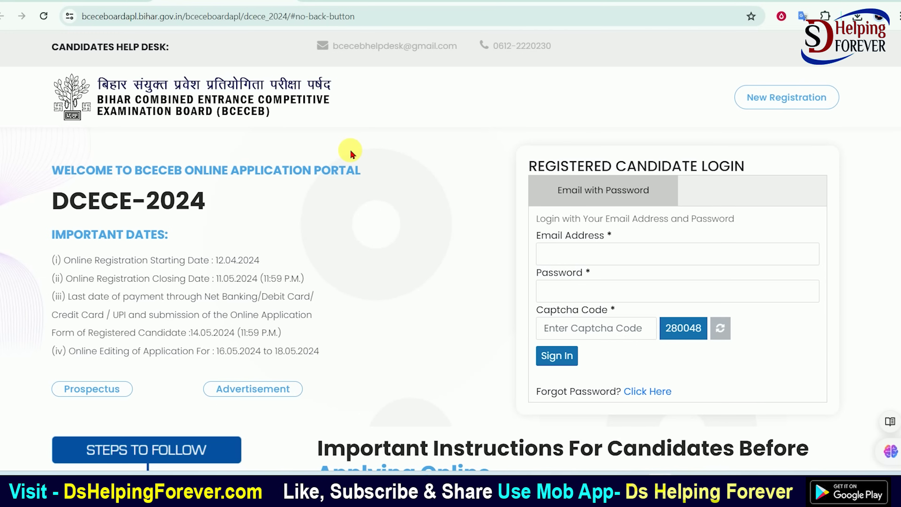
Step: Open the new registration form for DCECE-2024 and locate the Course Group Applied For field
{"action": "left_click", "coordinate": [789, 99]}
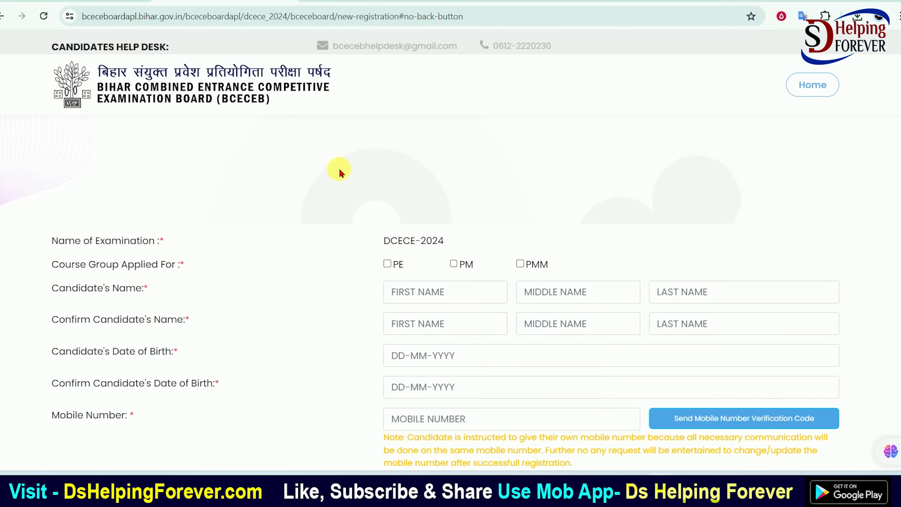
{"action": "scroll", "coordinate": [320, 186], "scroll_direction": "down", "scroll_amount": 3}
{"action": "scroll", "coordinate": [320, 185], "scroll_direction": "down", "scroll_amount": 2}
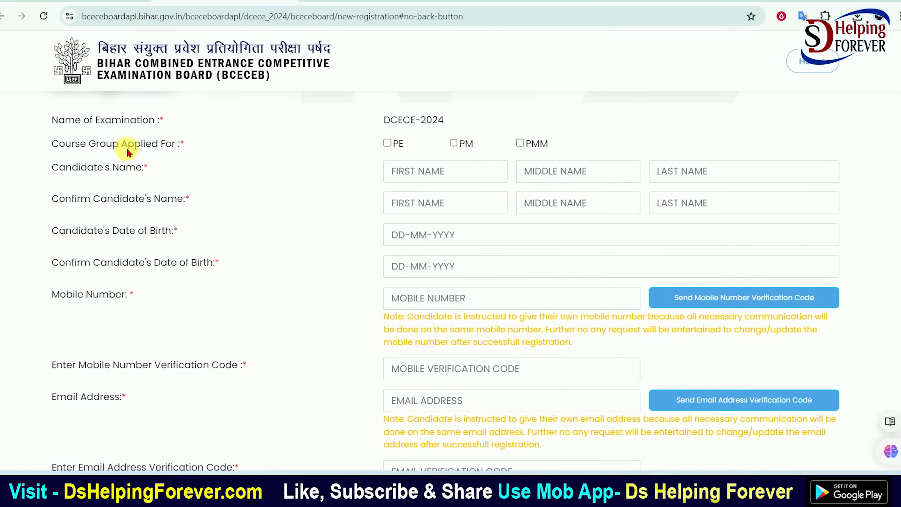
{"action": "left_click_drag", "start_coordinate": [100, 146], "coordinate": [171, 144]}
{"action": "left_click", "coordinate": [177, 146]}
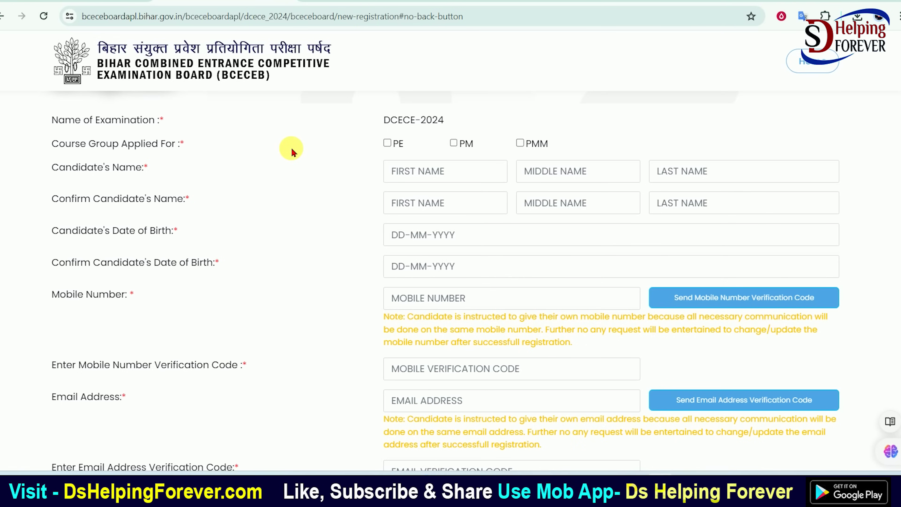
Step: Try different combinations of the PE, PM and PMM course groups in the registration form
{"action": "left_click", "coordinate": [387, 142]}
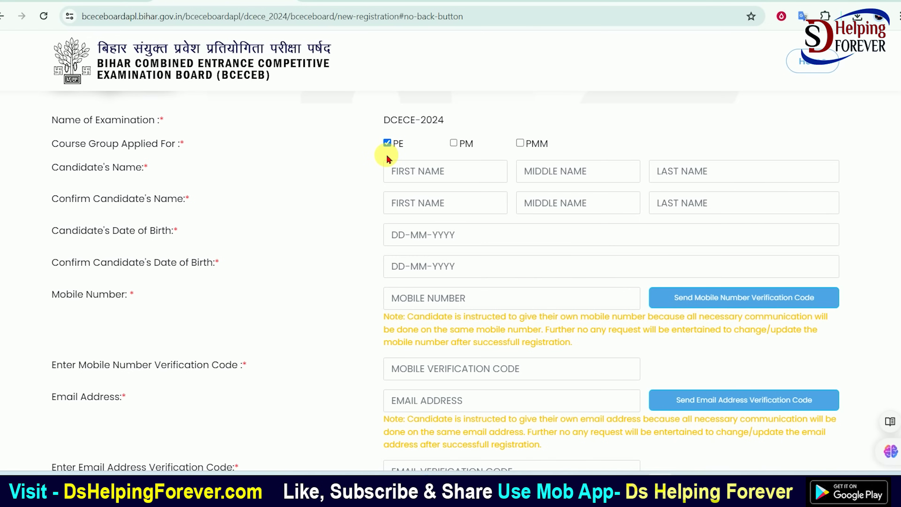
{"action": "scroll", "coordinate": [457, 221], "scroll_direction": "down", "scroll_amount": 8}
{"action": "scroll", "coordinate": [476, 254], "scroll_direction": "up", "scroll_amount": 12}
{"action": "scroll", "coordinate": [469, 238], "scroll_direction": "down", "scroll_amount": 5}
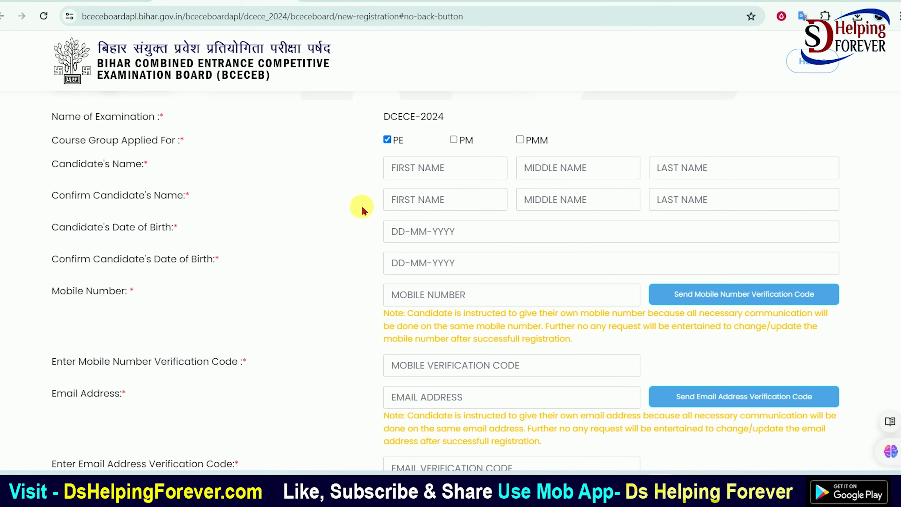
{"action": "left_click", "coordinate": [520, 140]}
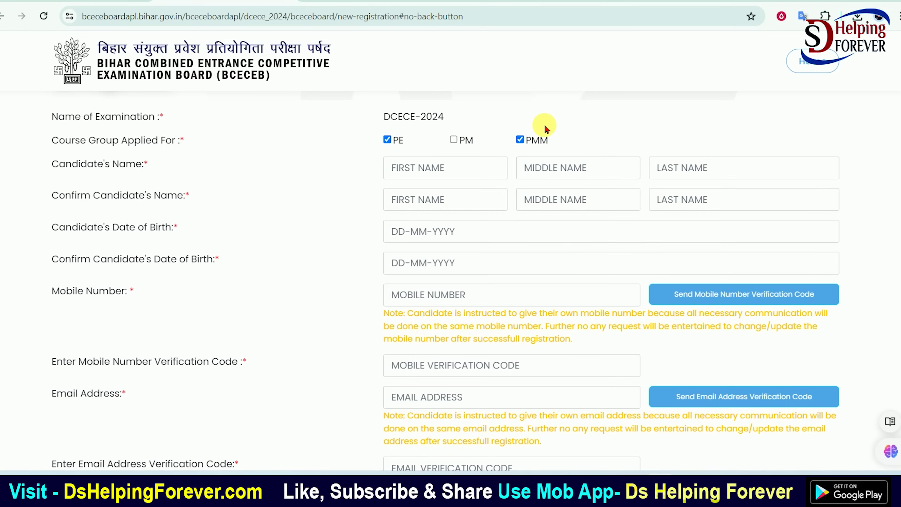
{"action": "left_click", "coordinate": [520, 139]}
{"action": "left_click", "coordinate": [387, 139]}
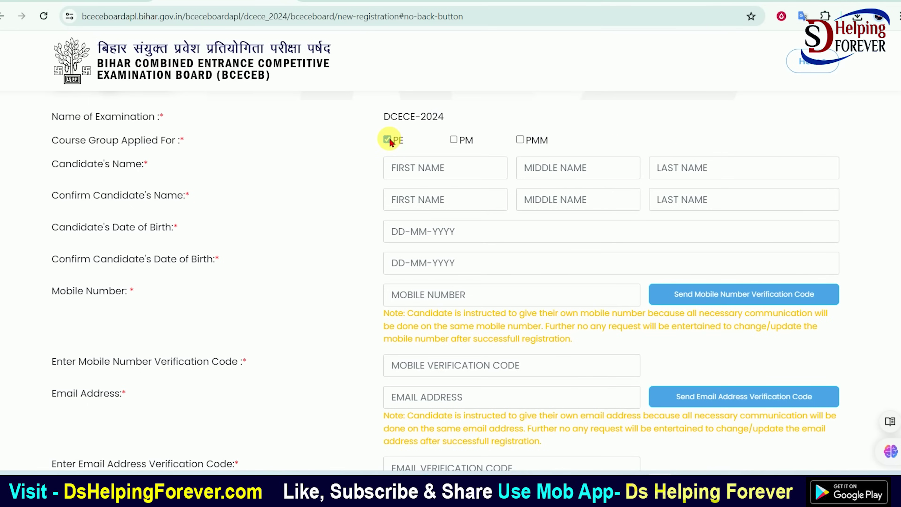
{"action": "left_click", "coordinate": [454, 139]}
{"action": "left_click", "coordinate": [387, 139]}
{"action": "left_click", "coordinate": [520, 140]}
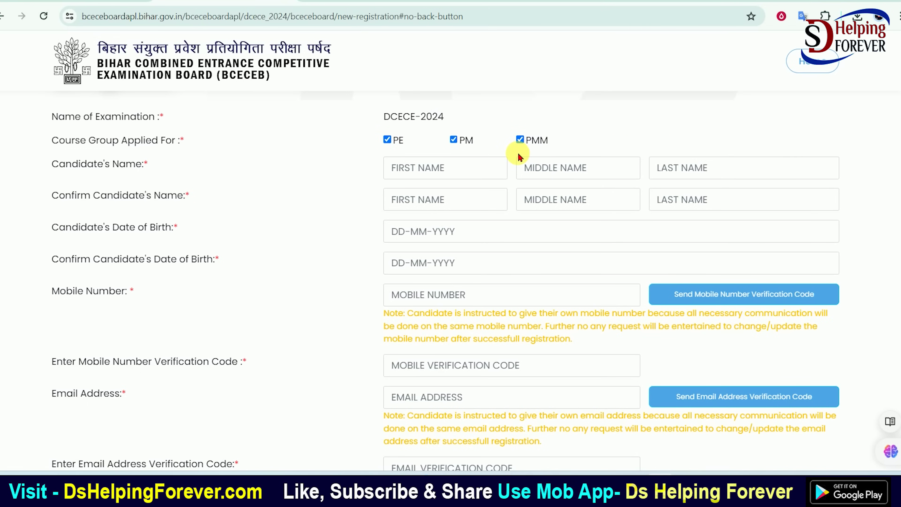
{"action": "left_click", "coordinate": [454, 140]}
{"action": "left_click", "coordinate": [518, 139]}
{"action": "left_click", "coordinate": [387, 140]}
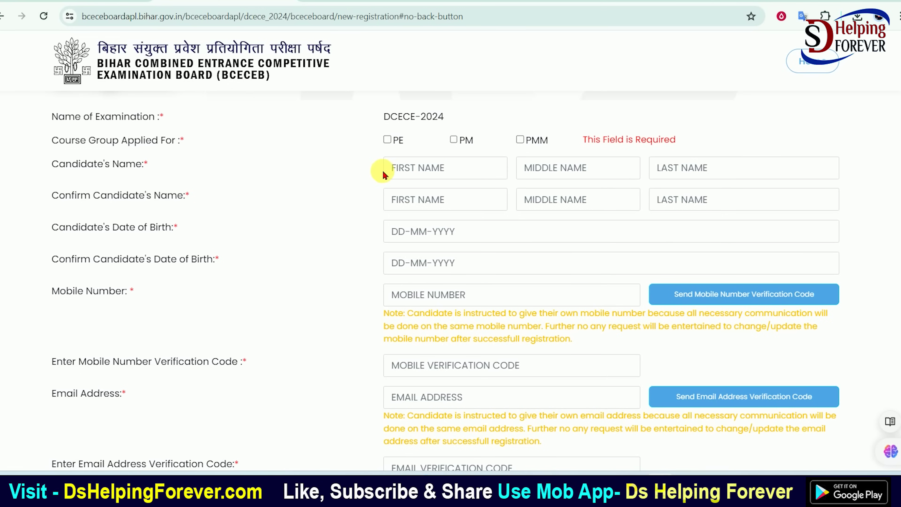
{"action": "left_click", "coordinate": [387, 139]}
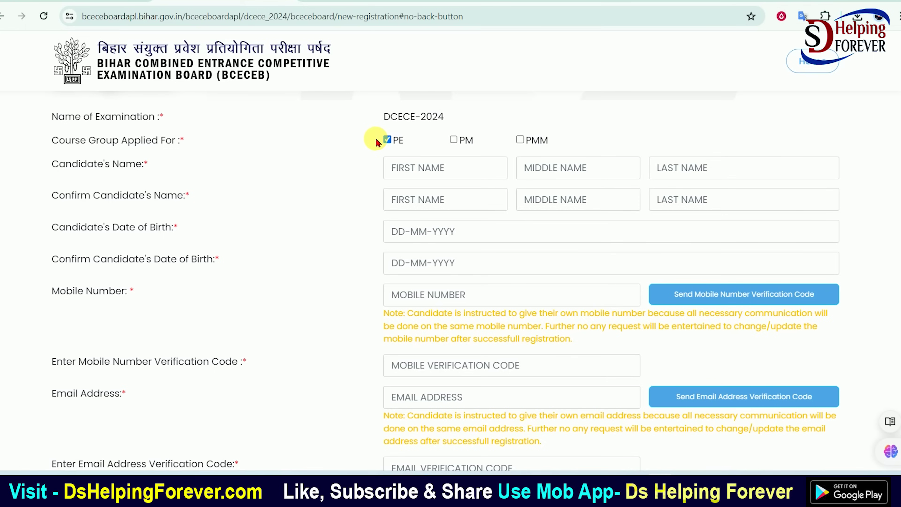
{"action": "left_click", "coordinate": [454, 143]}
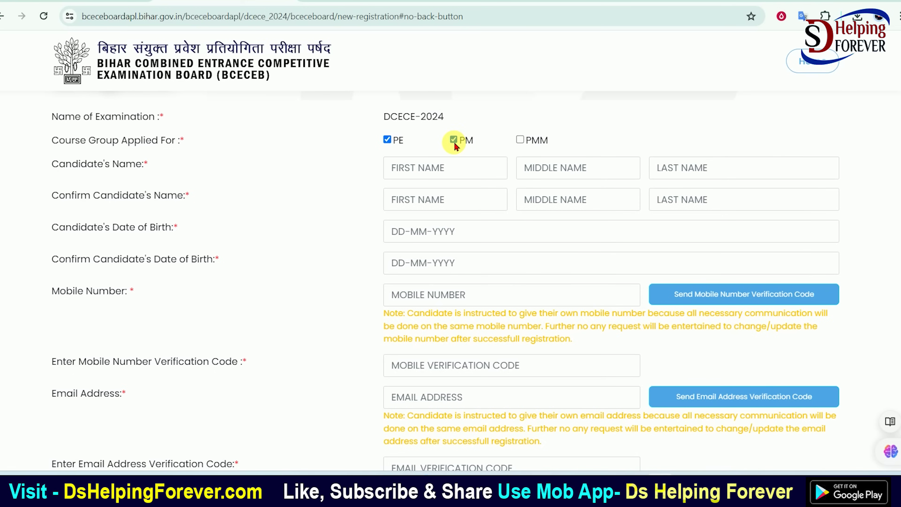
Step: Switch to the PROS_DC24.pdf prospectus and return to its opening pages
{"action": "left_click", "coordinate": [491, 1]}
{"action": "scroll", "coordinate": [529, 178], "scroll_direction": "down", "scroll_amount": 2}
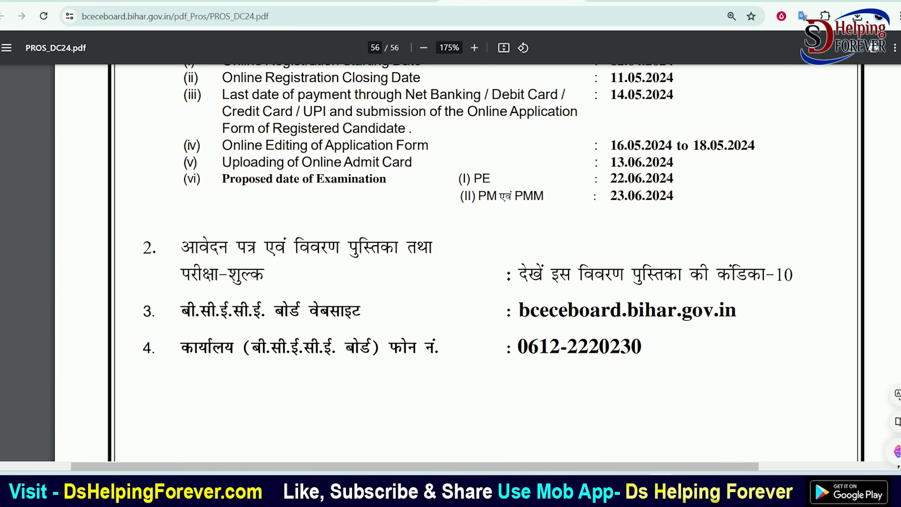
{"action": "scroll", "coordinate": [853, 241], "scroll_direction": "up", "scroll_amount": 20}
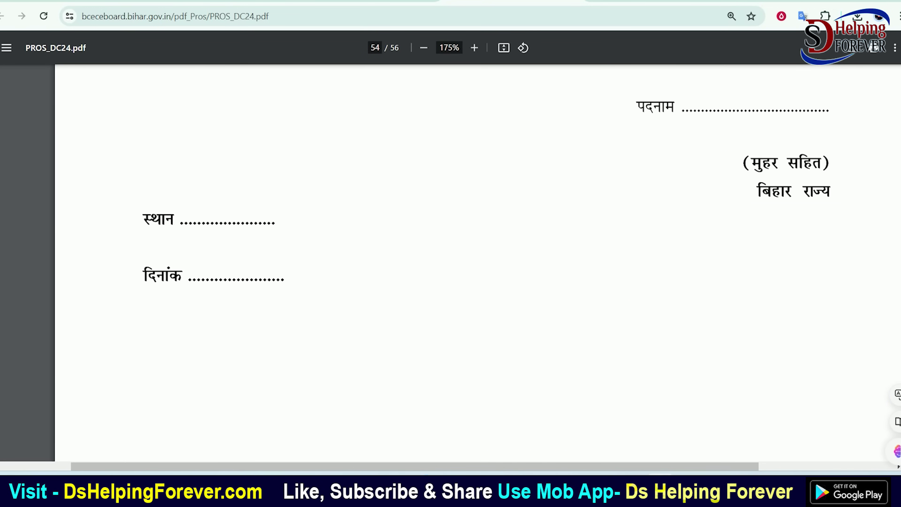
{"action": "scroll", "coordinate": [478, 263], "scroll_direction": "up", "scroll_amount": 20}
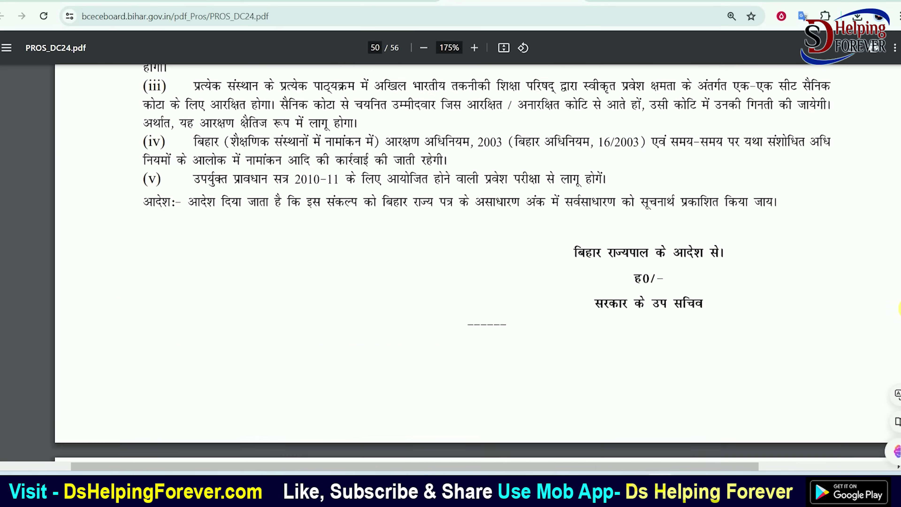
{"action": "scroll", "coordinate": [899, 309], "scroll_direction": "up", "scroll_amount": 20}
{"action": "scroll", "coordinate": [899, 321], "scroll_direction": "up", "scroll_amount": 5}
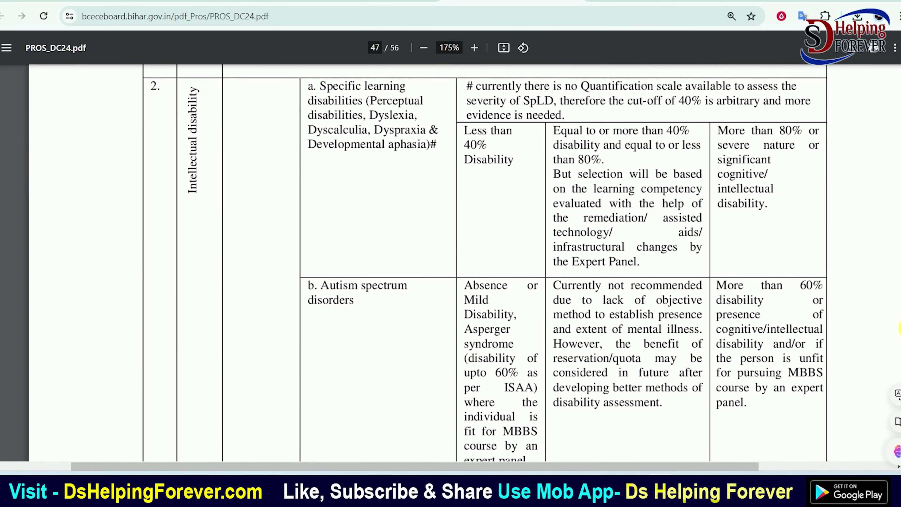
{"action": "left_click_drag", "start_coordinate": [900, 378], "coordinate": [900, 163]}
{"action": "left_click_drag", "start_coordinate": [900, 85], "coordinate": [900, 65]}
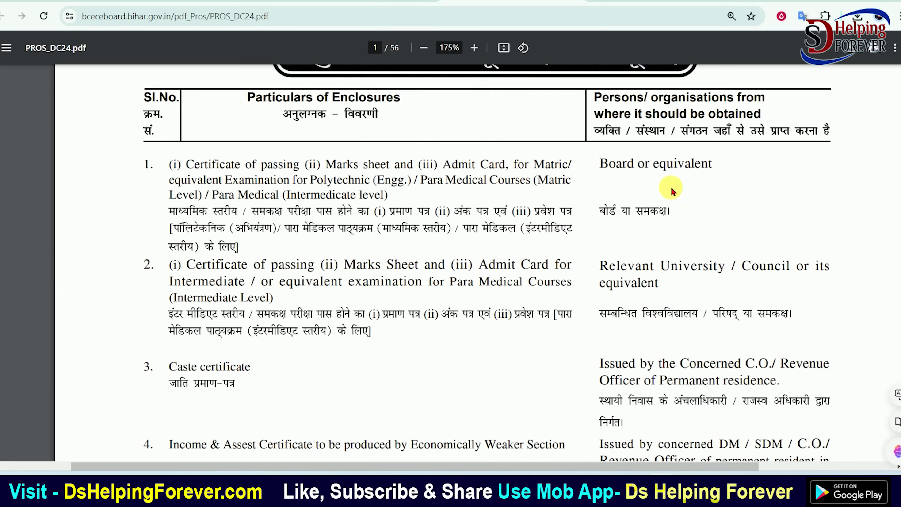
Step: Read the eligibility requirements for the PE and PMM course groups in sections 4 and 5 of the prospectus
{"action": "scroll", "coordinate": [556, 241], "scroll_direction": "down", "scroll_amount": 12}
{"action": "scroll", "coordinate": [556, 244], "scroll_direction": "down", "scroll_amount": 20}
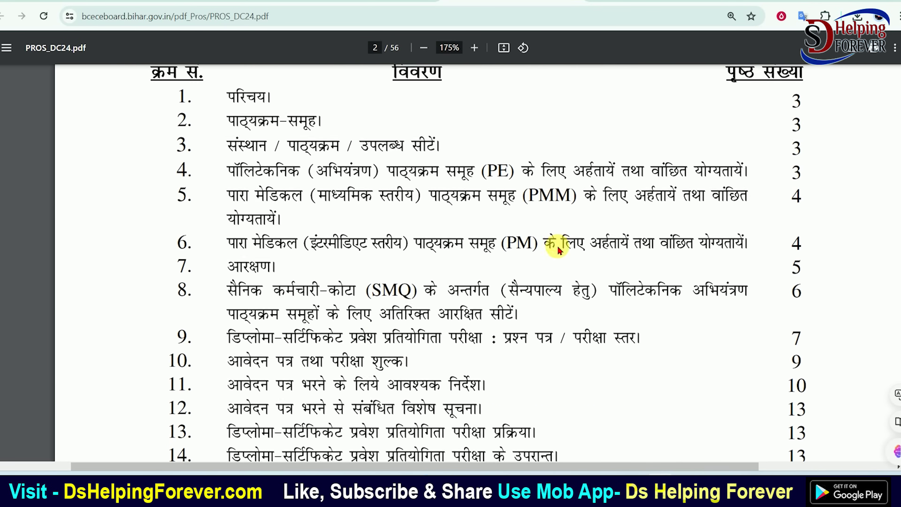
{"action": "scroll", "coordinate": [562, 279], "scroll_direction": "down", "scroll_amount": 20}
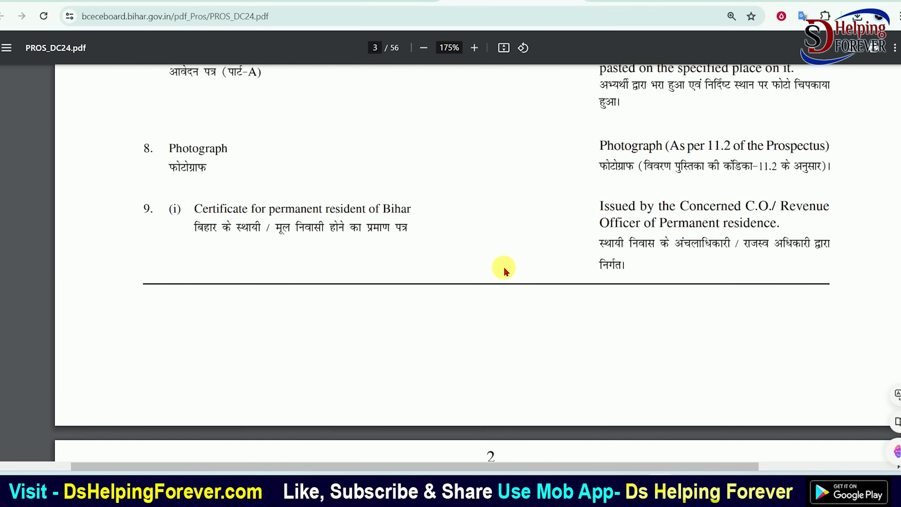
{"action": "scroll", "coordinate": [516, 286], "scroll_direction": "down", "scroll_amount": 15}
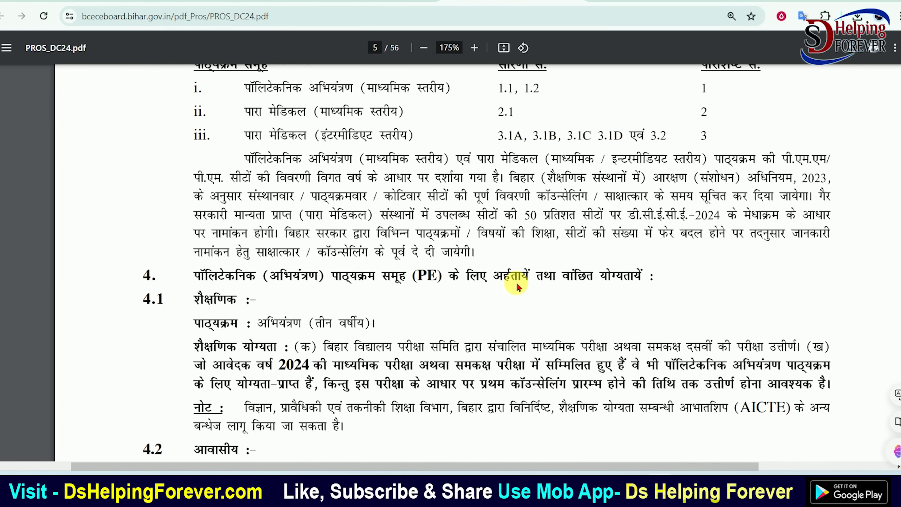
{"action": "scroll", "coordinate": [508, 276], "scroll_direction": "up", "scroll_amount": 7}
{"action": "scroll", "coordinate": [402, 275], "scroll_direction": "down", "scroll_amount": 12}
{"action": "scroll", "coordinate": [326, 270], "scroll_direction": "down", "scroll_amount": 15}
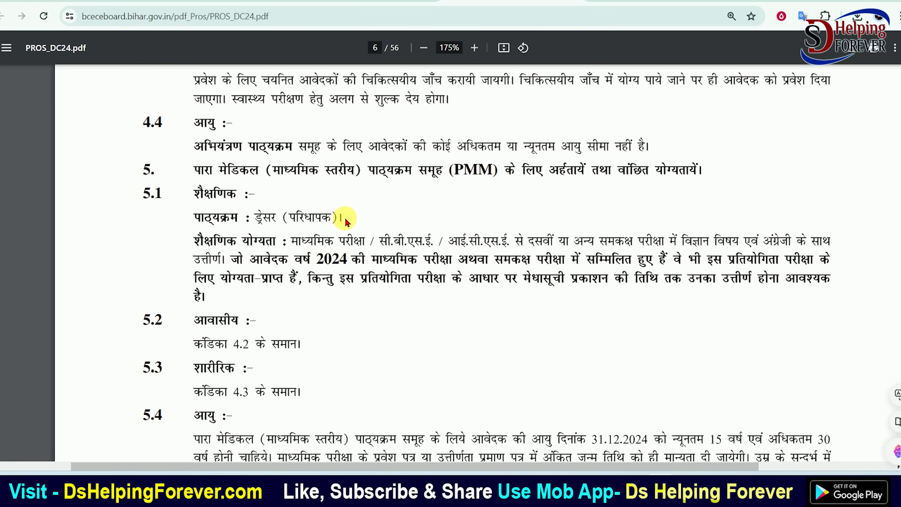
Step: Check the course groups in the registration form and read the PM course list in section 6 of the prospectus
{"action": "left_click", "coordinate": [326, 1]}
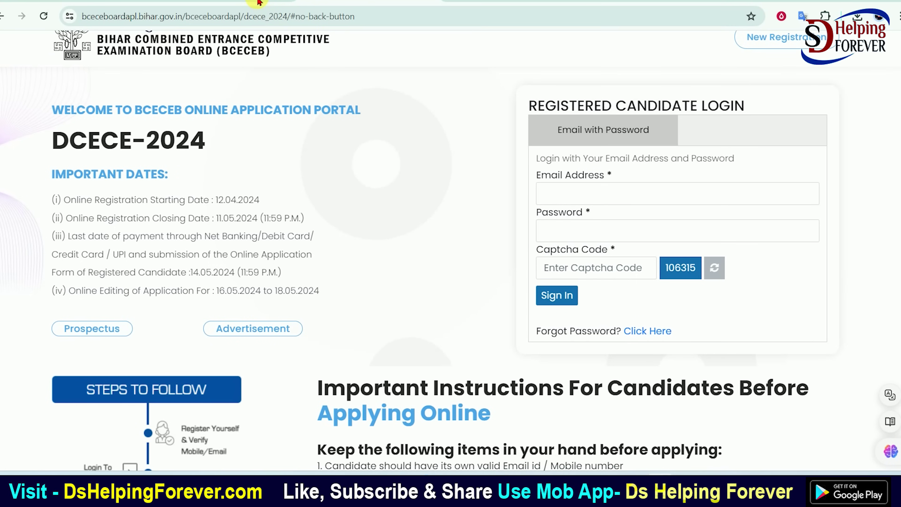
{"action": "left_click", "coordinate": [264, 6]}
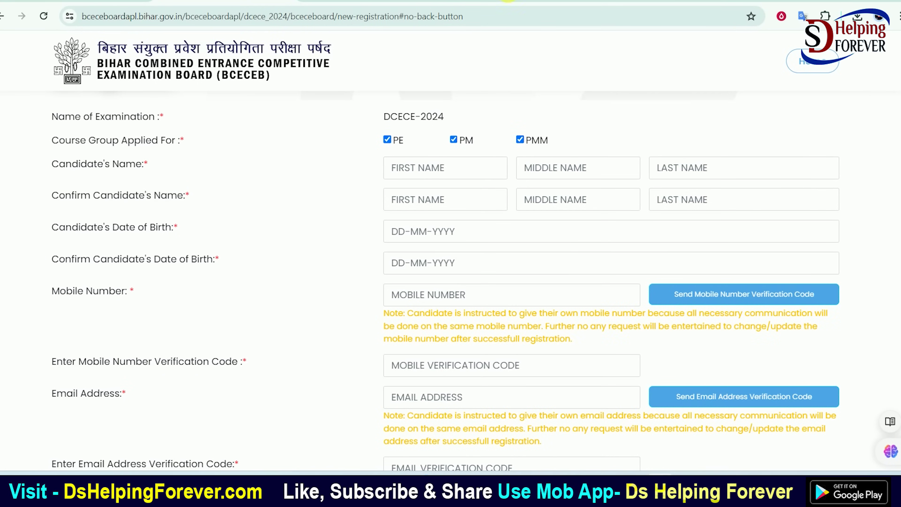
{"action": "left_click", "coordinate": [509, 1]}
{"action": "scroll", "coordinate": [319, 181], "scroll_direction": "down", "scroll_amount": 10}
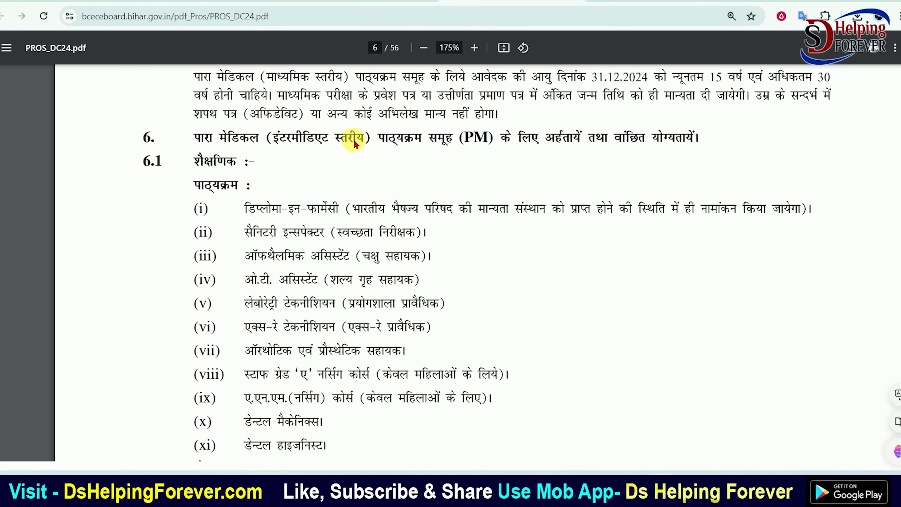
{"action": "scroll", "coordinate": [485, 156], "scroll_direction": "down", "scroll_amount": 2}
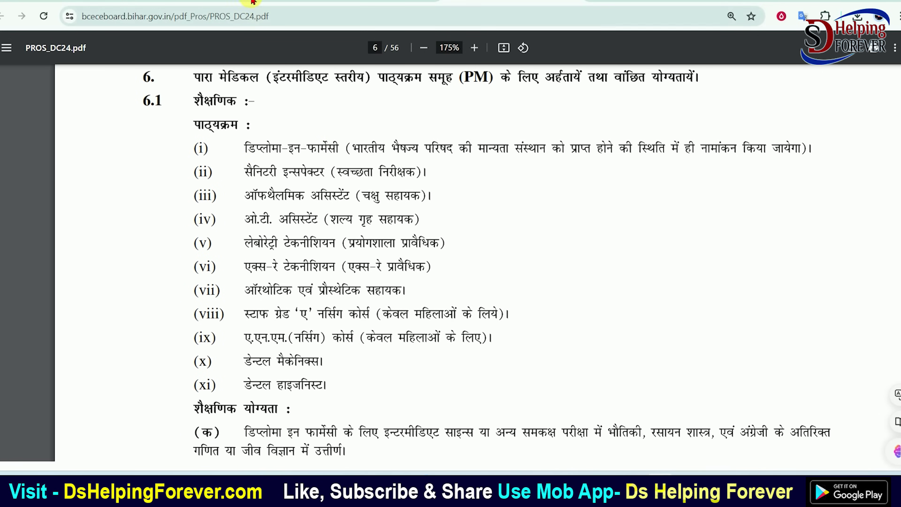
Step: Select only the PM course group in the registration form and return to the PM course list in the prospectus
{"action": "left_click", "coordinate": [233, 1]}
{"action": "left_click", "coordinate": [519, 140]}
{"action": "left_click", "coordinate": [455, 141]}
{"action": "left_click", "coordinate": [387, 140]}
{"action": "left_click", "coordinate": [454, 140]}
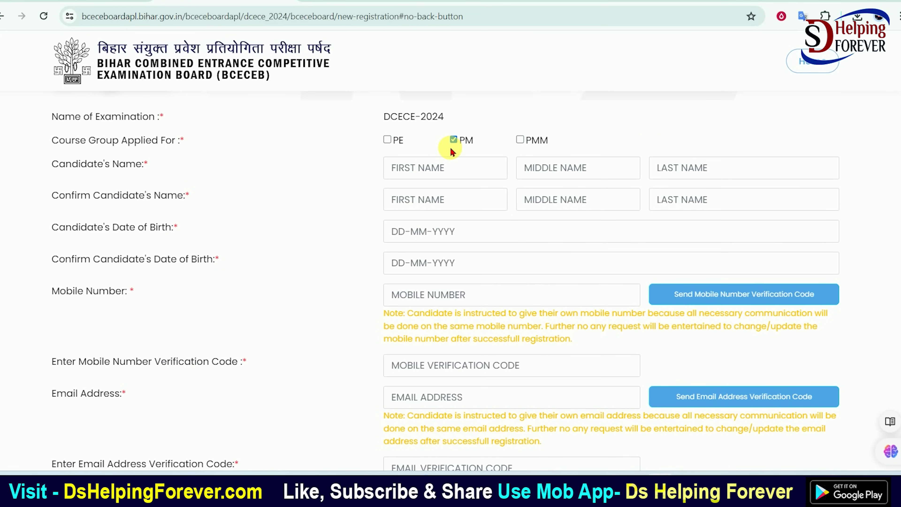
{"action": "left_click", "coordinate": [316, 4]}
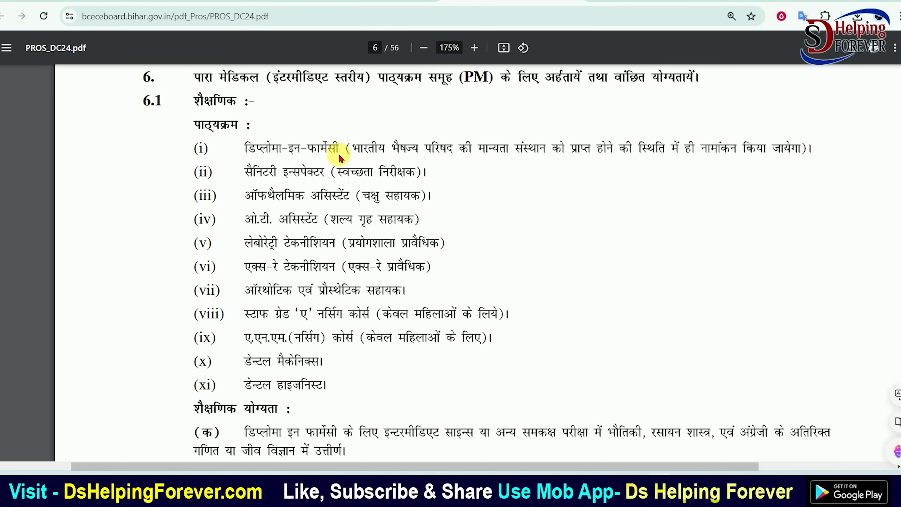
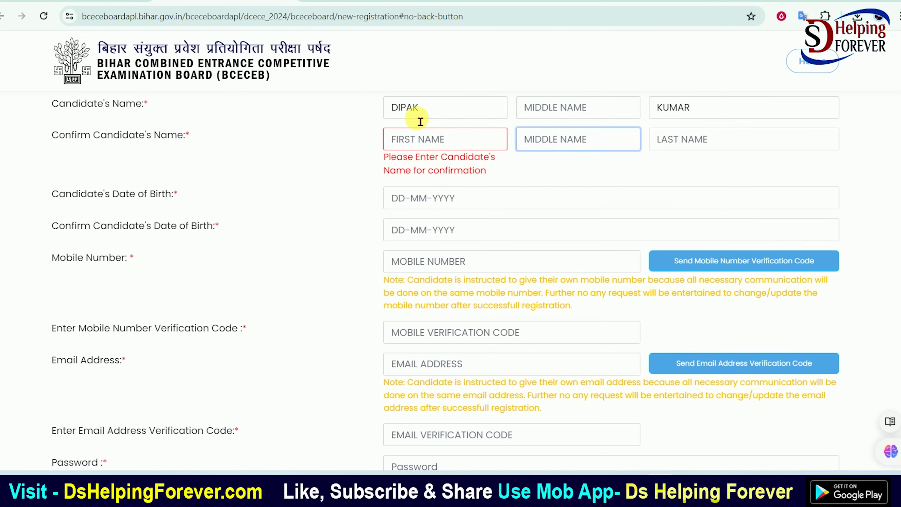
Step: Try to confirm the candidate's name with an incomplete first name, and dismiss the message
{"action": "type", "text": "DIPA"}
{"action": "key", "text": "Tab"}
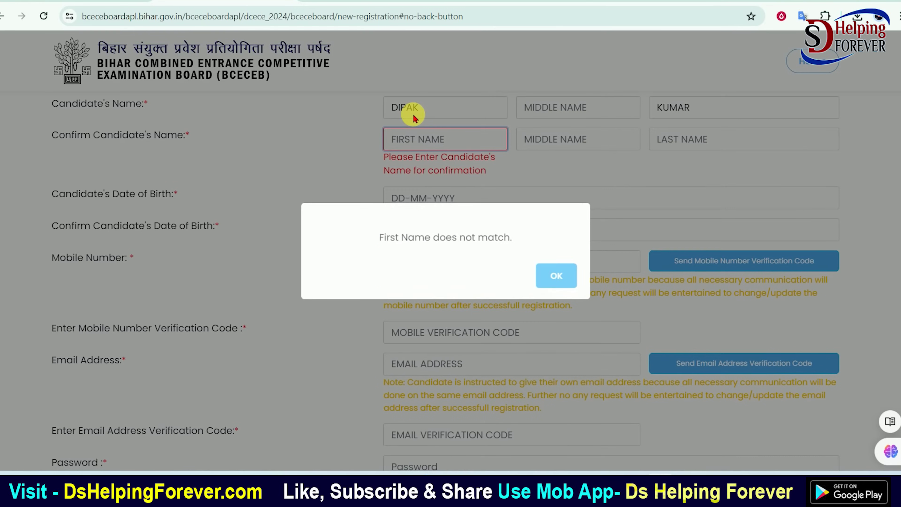
{"action": "left_click", "coordinate": [565, 280]}
{"action": "left_click", "coordinate": [472, 215]}
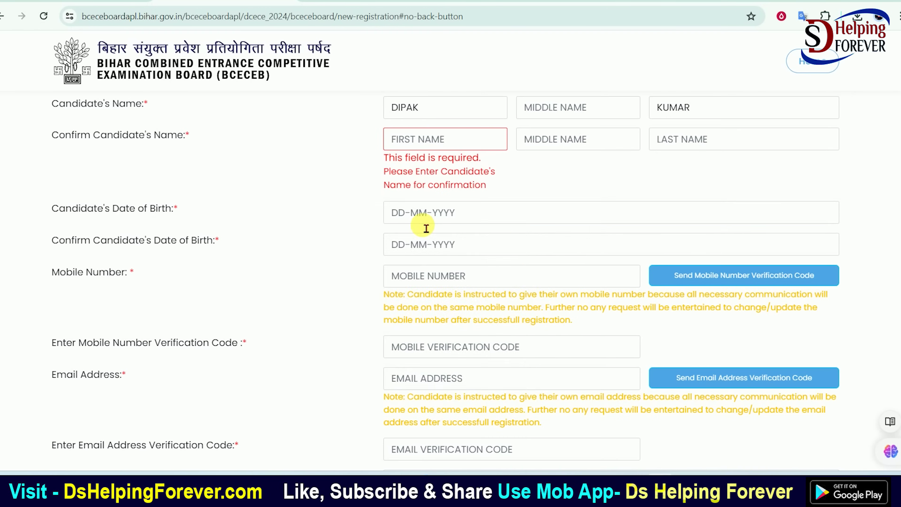
Step: Go through the date of birth, mobile number, email, verification code, password and Aadhaar number fields of the registration form
{"action": "left_click", "coordinate": [430, 248]}
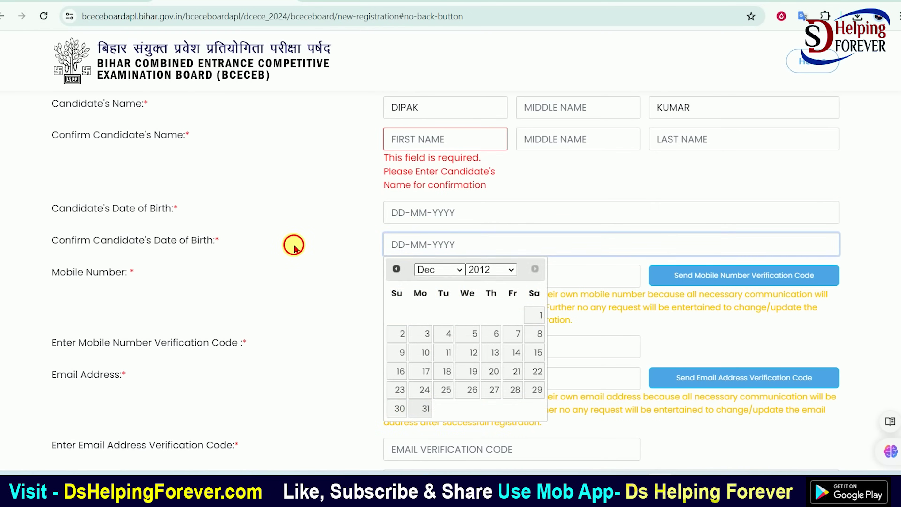
{"action": "left_click", "coordinate": [291, 241]}
{"action": "scroll", "coordinate": [291, 242], "scroll_direction": "down", "scroll_amount": 3}
{"action": "left_click", "coordinate": [421, 157]}
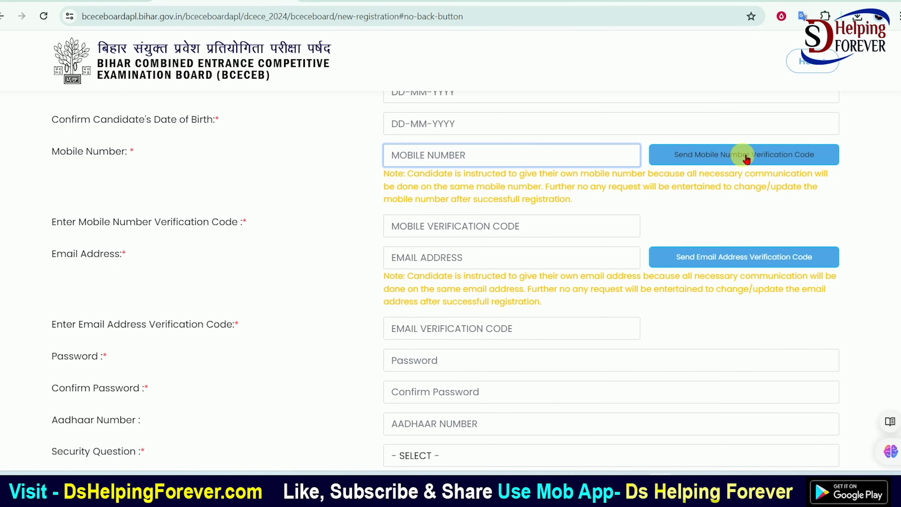
{"action": "left_click", "coordinate": [474, 261]}
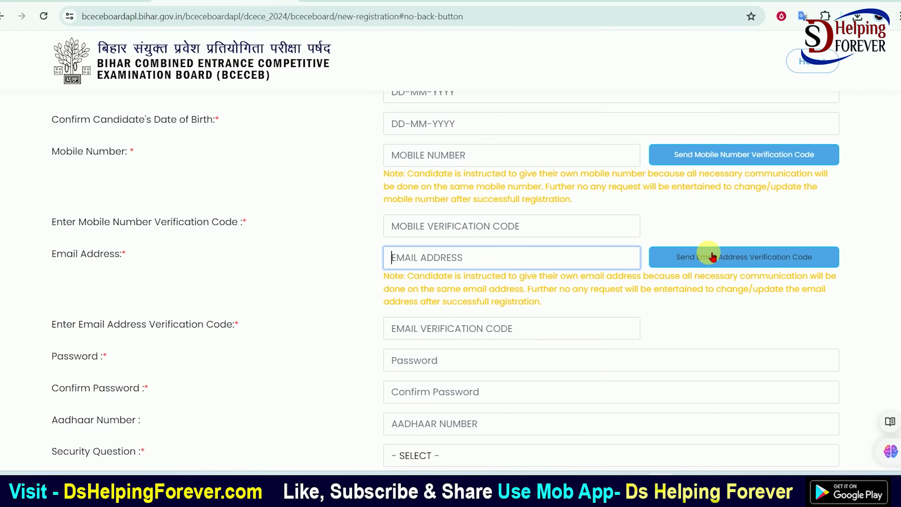
{"action": "scroll", "coordinate": [713, 257], "scroll_direction": "down", "scroll_amount": 3}
{"action": "left_click", "coordinate": [430, 212]}
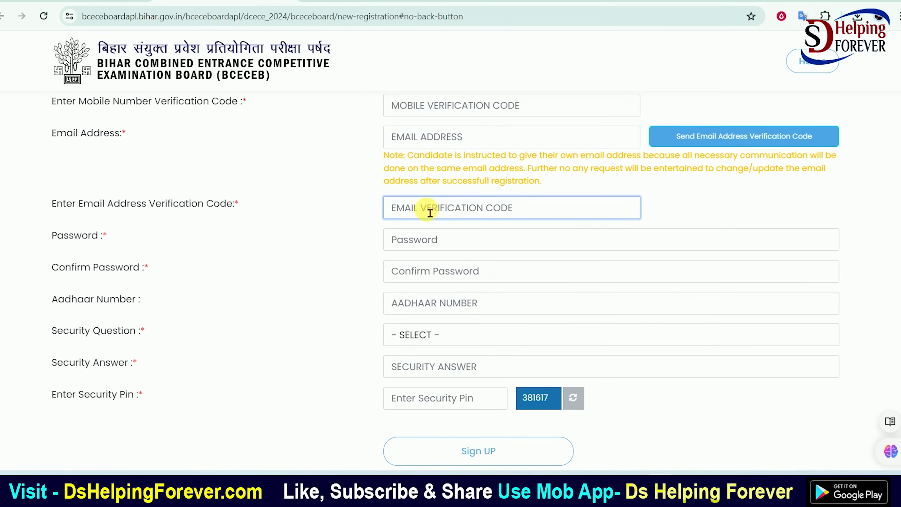
{"action": "left_click", "coordinate": [420, 245]}
{"action": "left_click", "coordinate": [428, 276]}
{"action": "left_click", "coordinate": [433, 309]}
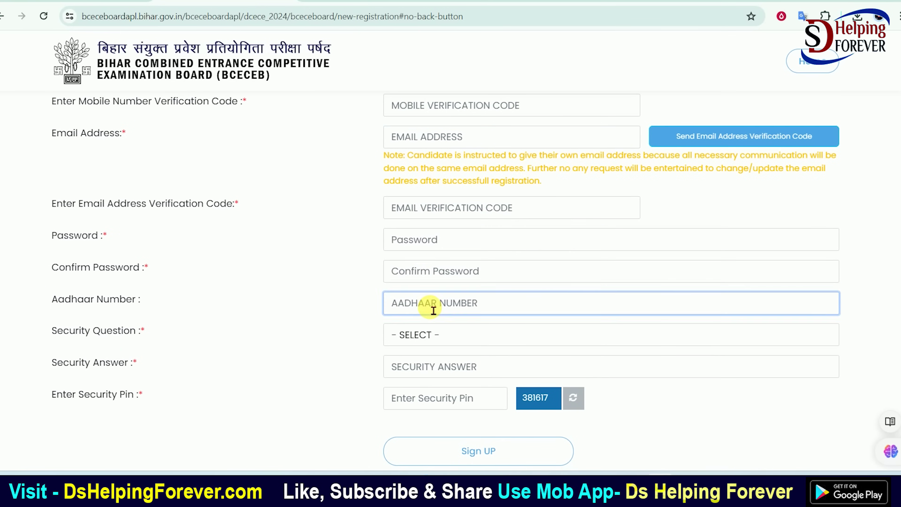
Step: Select "WHAT IS YOUR FAVORITE TEAM?" as the security question and go to the security answer
{"action": "scroll", "coordinate": [426, 298], "scroll_direction": "down", "scroll_amount": 2}
{"action": "left_click", "coordinate": [419, 279]}
{"action": "left_click", "coordinate": [428, 353]}
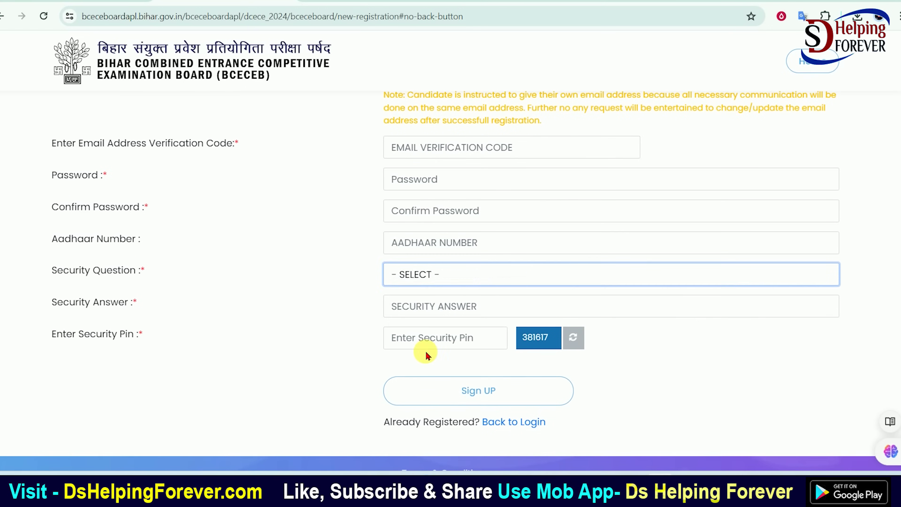
{"action": "left_click", "coordinate": [428, 317]}
Step: Submit the sign-up form after the security pin field and confirm the DCECE-2024 registration details with course group PE
{"action": "scroll", "coordinate": [430, 319], "scroll_direction": "down", "scroll_amount": 1}
{"action": "left_click", "coordinate": [485, 300]}
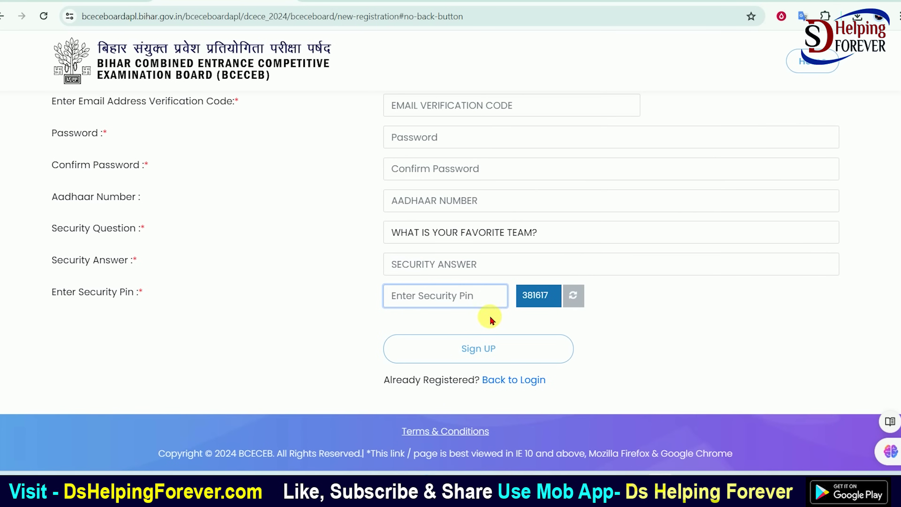
{"action": "left_click", "coordinate": [492, 356]}
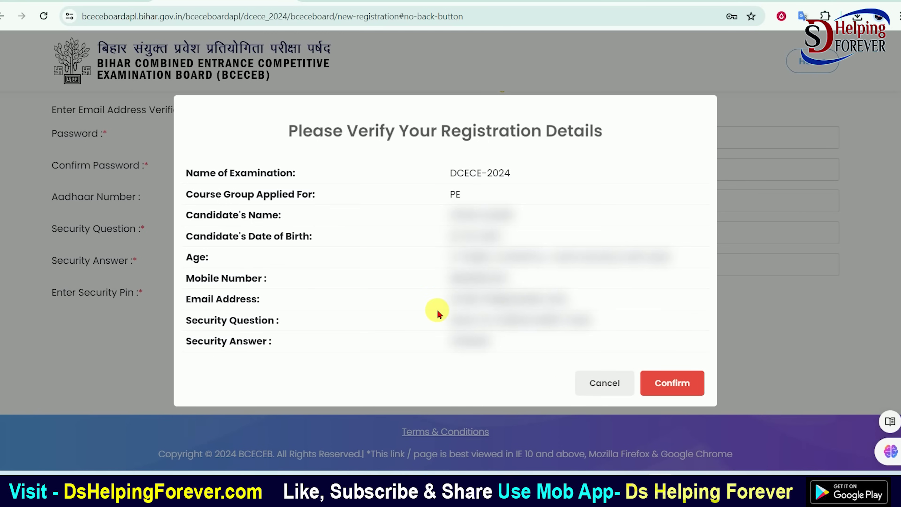
{"action": "left_click", "coordinate": [674, 384]}
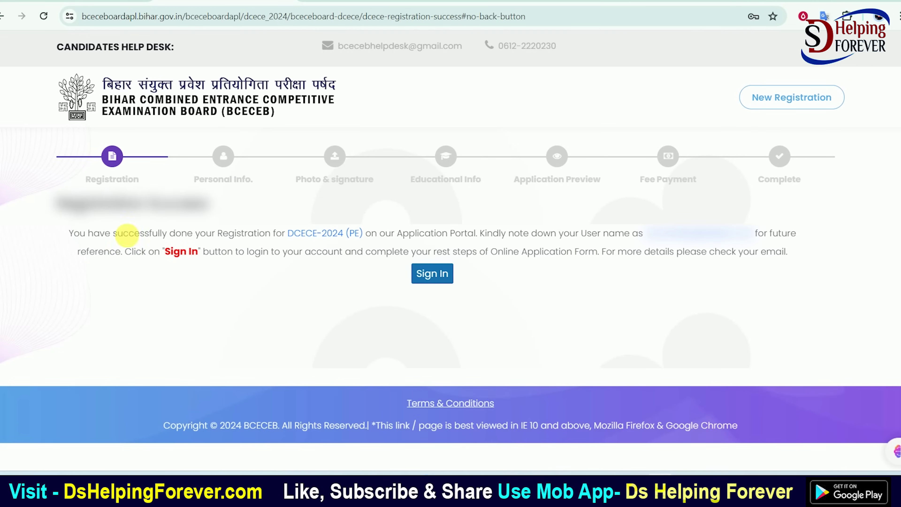
Step: Read the registration success message and continue to the registered candidate login page
{"action": "left_click_drag", "start_coordinate": [170, 234], "coordinate": [298, 238]}
{"action": "left_click", "coordinate": [312, 237]}
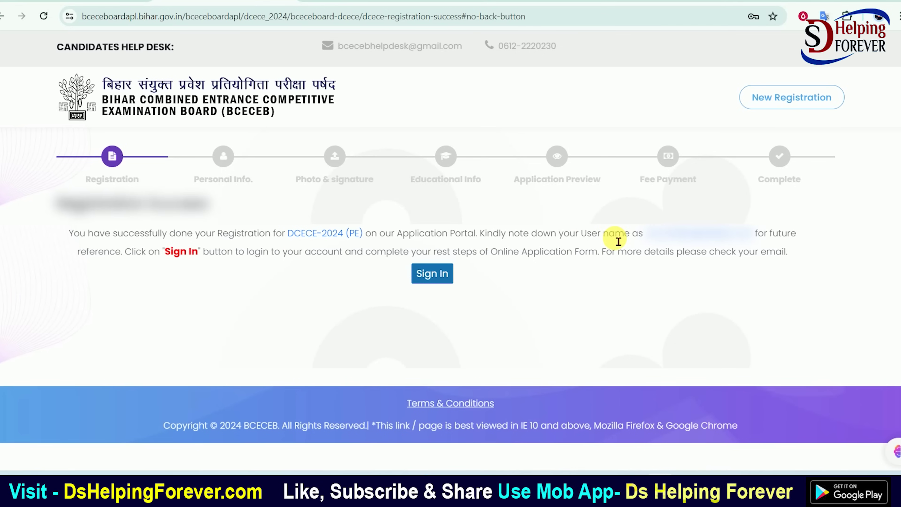
{"action": "left_click", "coordinate": [429, 273]}
{"action": "scroll", "coordinate": [427, 278], "scroll_direction": "down", "scroll_amount": 3}
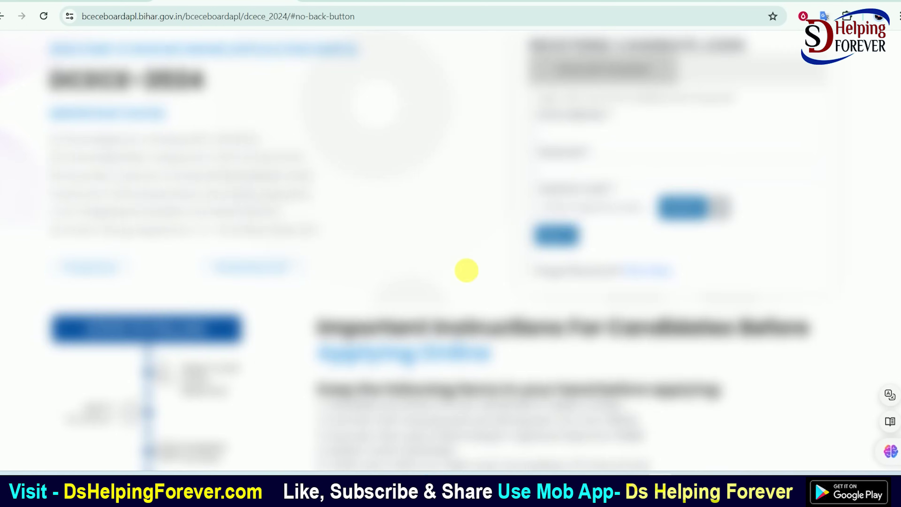
{"action": "scroll", "coordinate": [576, 181], "scroll_direction": "up", "scroll_amount": 2}
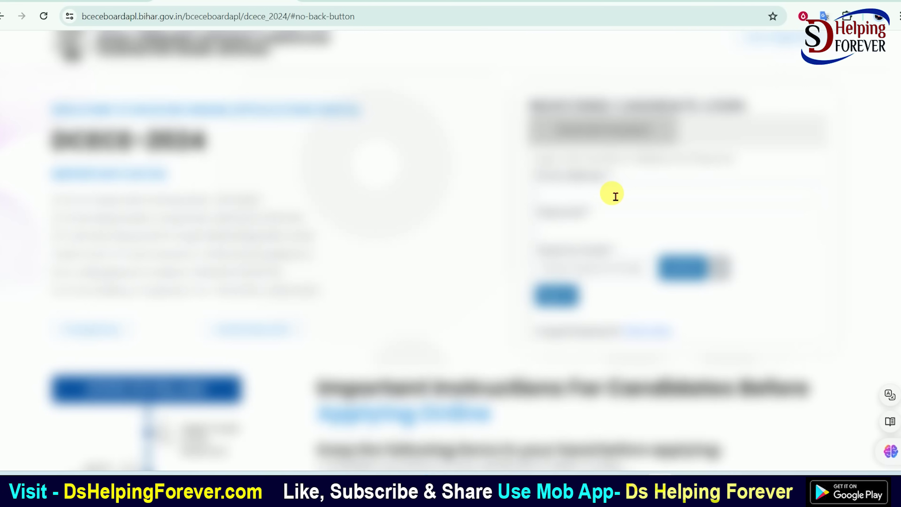
Step: Sign in to the registered candidate's account
{"action": "left_click", "coordinate": [614, 204]}
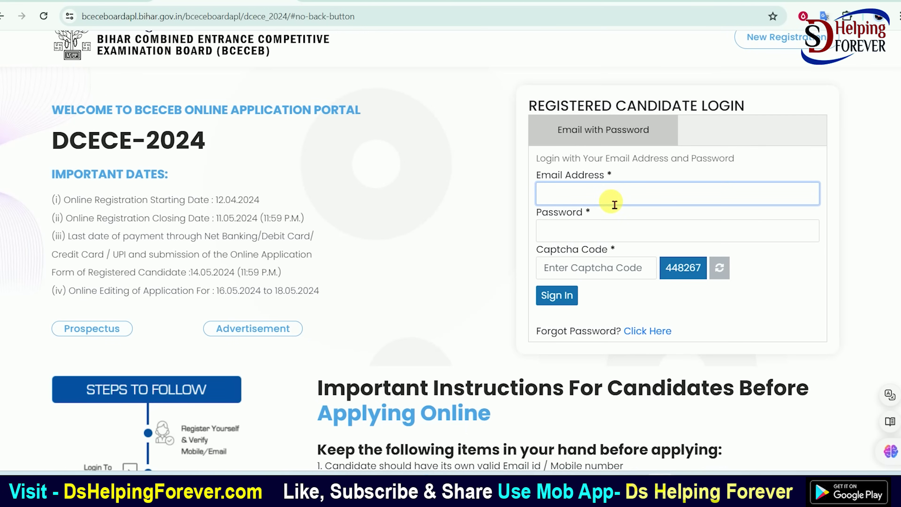
{"action": "left_click", "coordinate": [592, 270]}
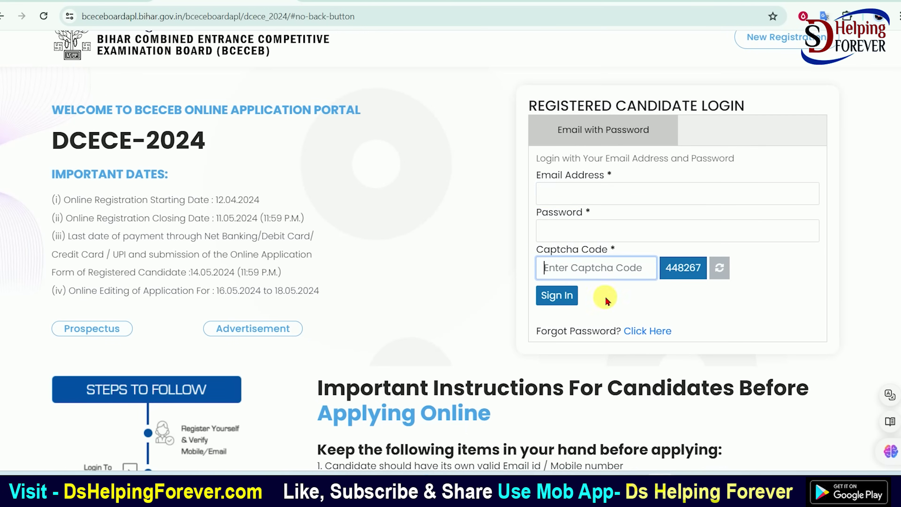
{"action": "left_click", "coordinate": [570, 301]}
Step: Answer YES to permanent resident of Bihar and select the residential eligibility "माता / पिता / पति / पत्नी बिहार के स्थायी / मूल निवासी है।"
{"action": "left_click", "coordinate": [430, 215]}
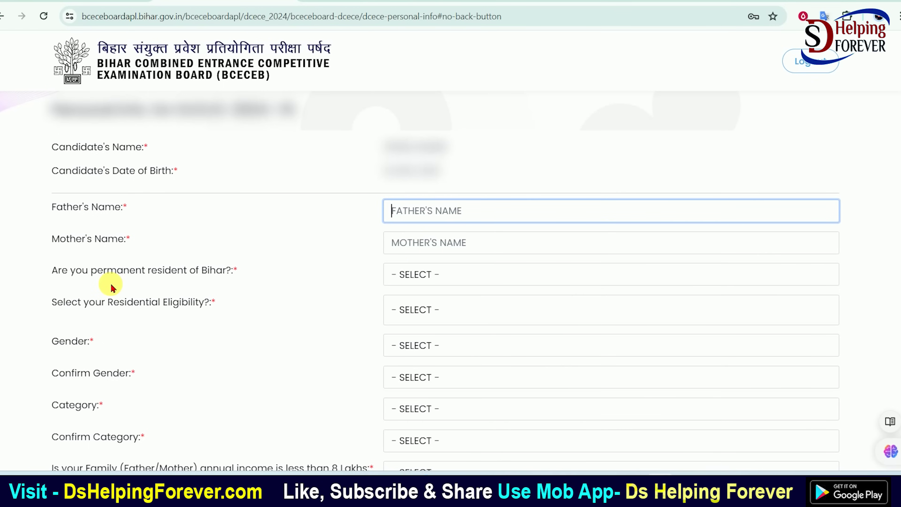
{"action": "scroll", "coordinate": [149, 281], "scroll_direction": "down", "scroll_amount": 2}
{"action": "left_click", "coordinate": [451, 214]}
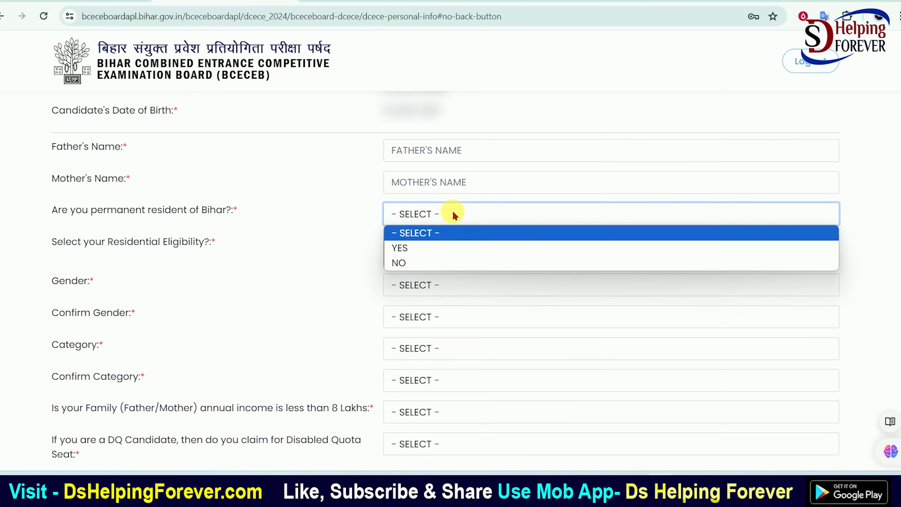
{"action": "left_click", "coordinate": [416, 252]}
{"action": "scroll", "coordinate": [358, 250], "scroll_direction": "down", "scroll_amount": 2}
{"action": "left_click_drag", "start_coordinate": [64, 185], "coordinate": [177, 187]}
{"action": "left_click", "coordinate": [413, 188]}
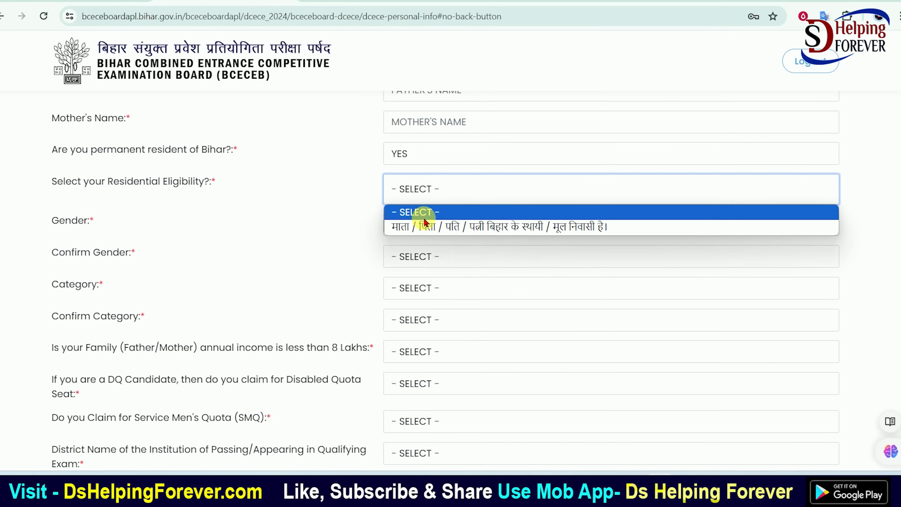
{"action": "left_click", "coordinate": [424, 226]}
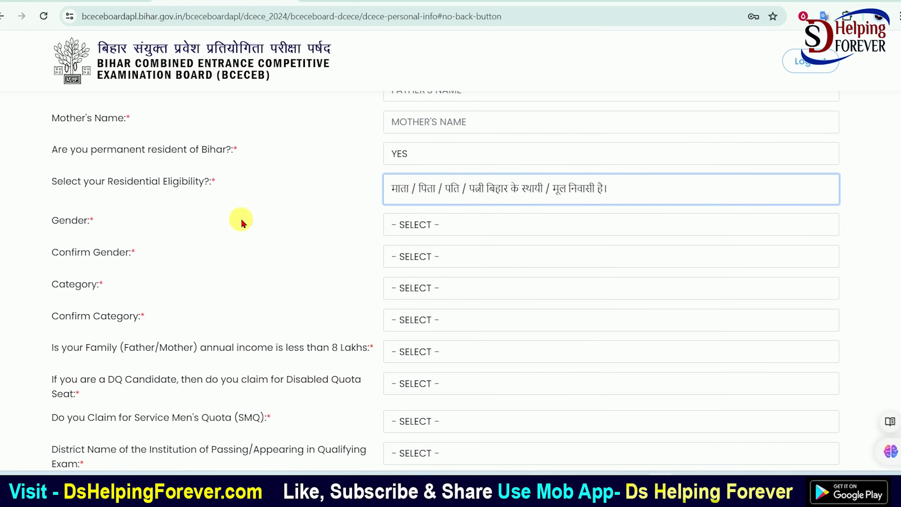
Step: Answer NO to permanent resident of Bihar to view its eligibility options, and restore YES with the permanent resident eligibility
{"action": "left_click", "coordinate": [417, 160]}
{"action": "left_click", "coordinate": [404, 202]}
{"action": "left_click", "coordinate": [408, 186]}
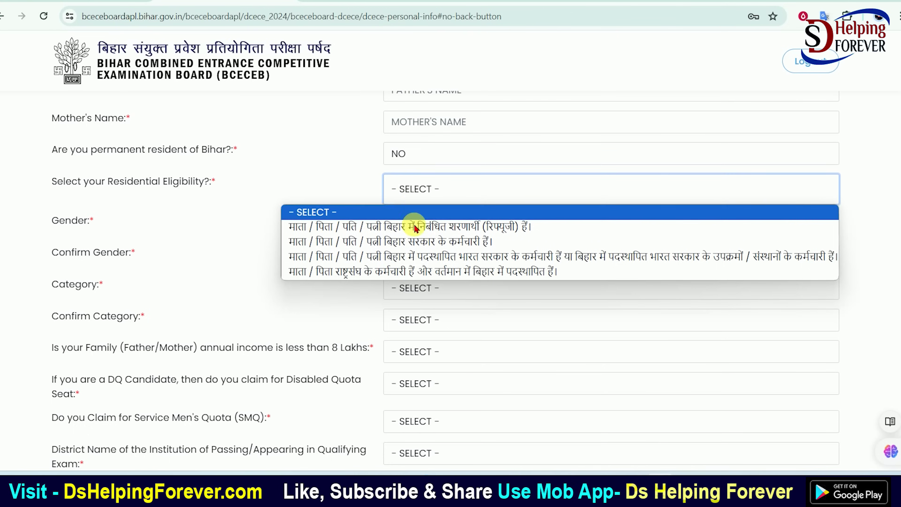
{"action": "left_click", "coordinate": [422, 156]}
{"action": "left_click", "coordinate": [424, 188]}
{"action": "left_click", "coordinate": [423, 187]}
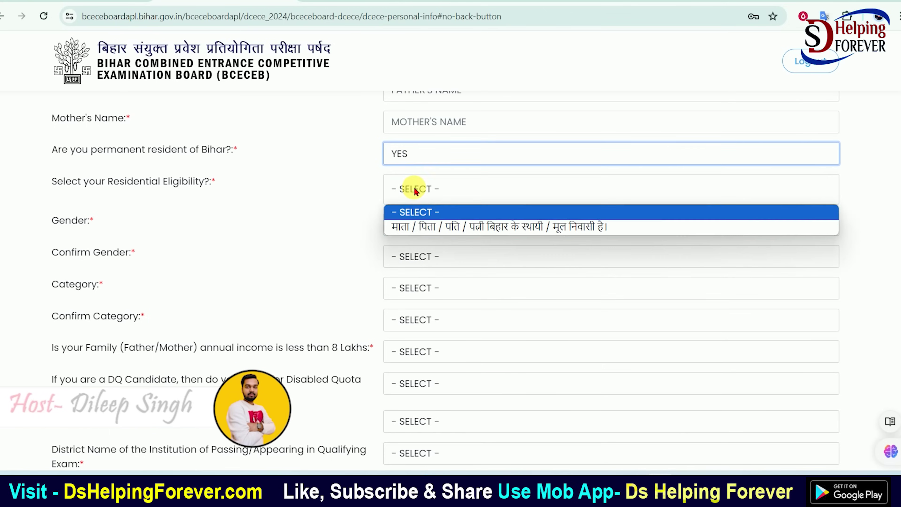
{"action": "left_click", "coordinate": [425, 227]}
Step: Set both the gender and its confirmation to MALE
{"action": "left_click", "coordinate": [424, 229]}
{"action": "left_click", "coordinate": [404, 258]}
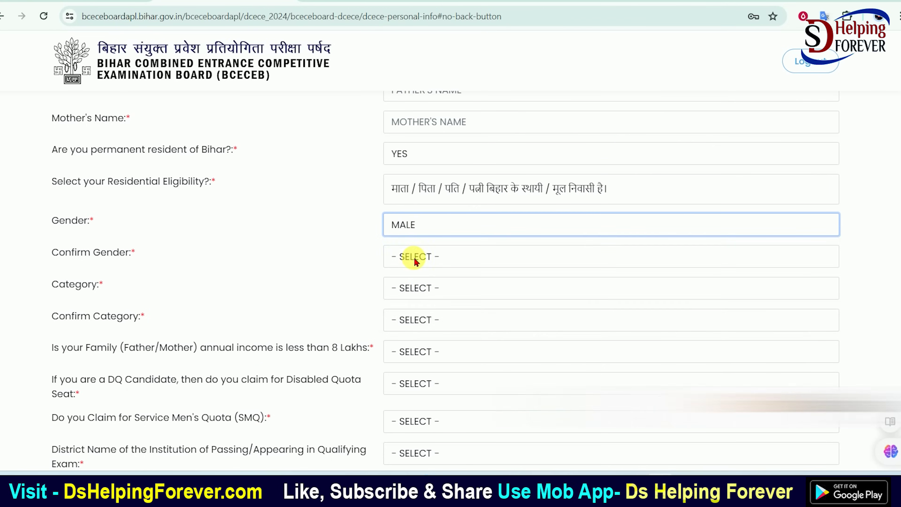
{"action": "left_click", "coordinate": [412, 256]}
{"action": "left_click", "coordinate": [414, 288]}
Step: Set both the category and its confirmation to ST (SCHEDULED TRIBE)
{"action": "scroll", "coordinate": [415, 288], "scroll_direction": "down", "scroll_amount": 2}
{"action": "left_click", "coordinate": [426, 227]}
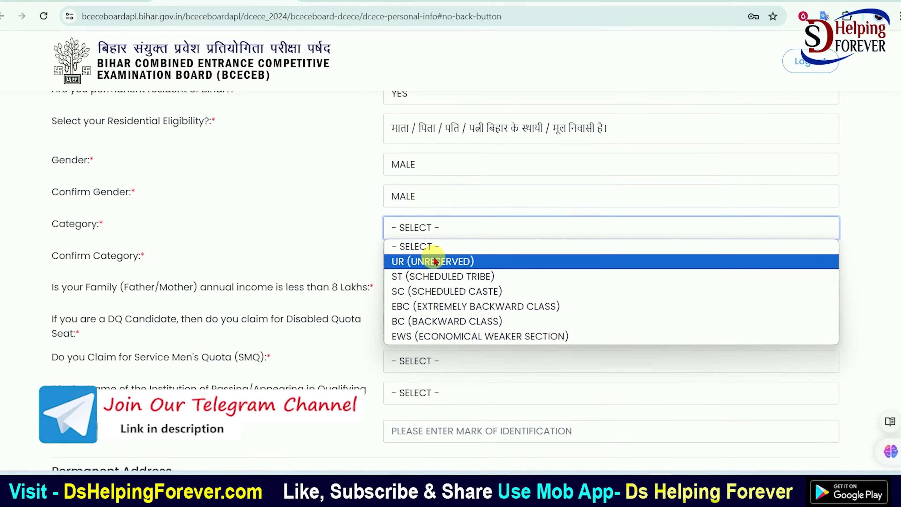
{"action": "left_click", "coordinate": [439, 276]}
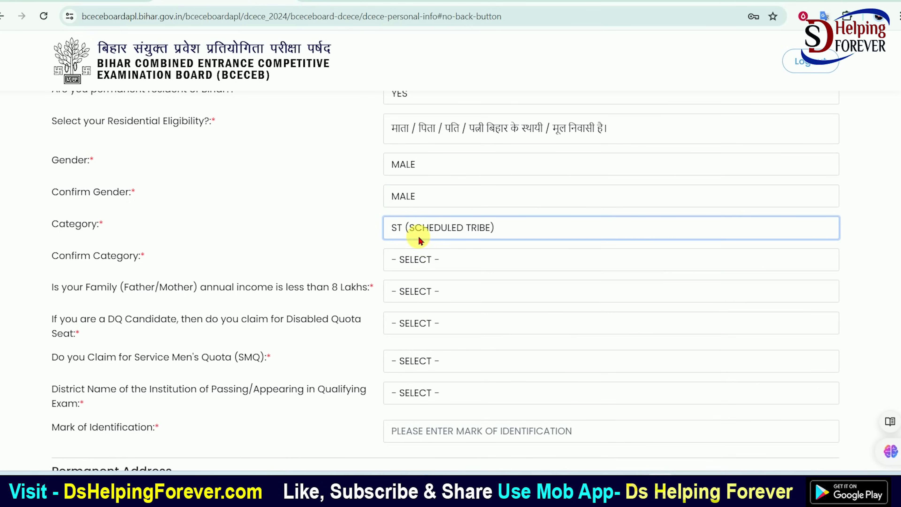
{"action": "left_click", "coordinate": [412, 259]}
{"action": "left_click", "coordinate": [412, 308]}
Step: Answer YES to the question whether the family's annual income is less than 8 Lakhs
{"action": "scroll", "coordinate": [411, 309], "scroll_direction": "down", "scroll_amount": 3}
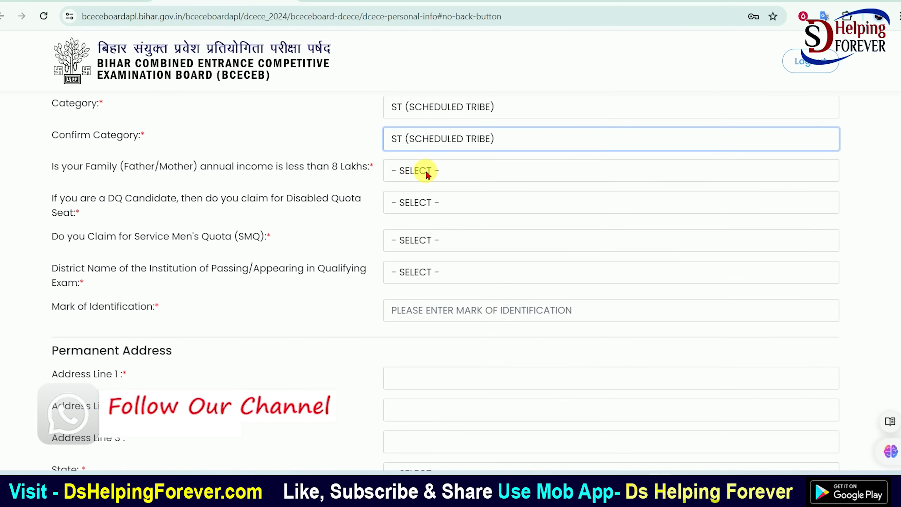
{"action": "left_click", "coordinate": [437, 173]}
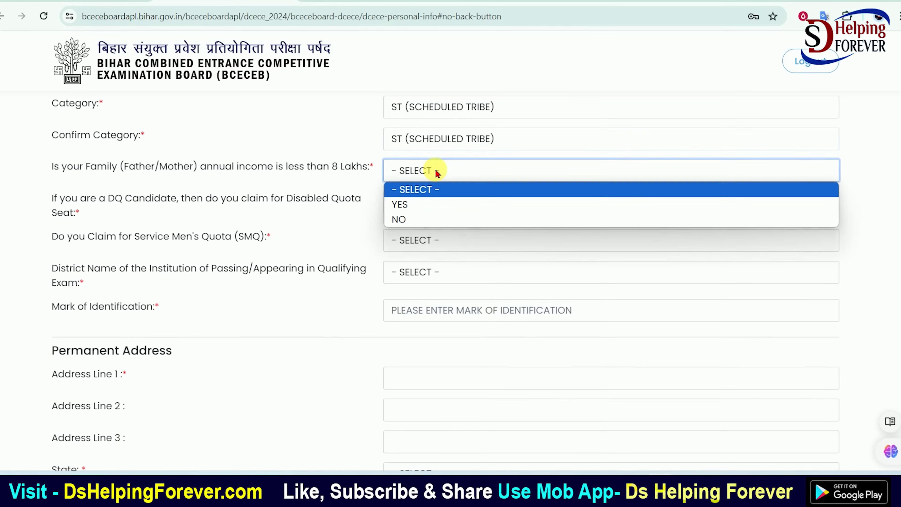
{"action": "left_click", "coordinate": [402, 205]}
{"action": "left_click", "coordinate": [419, 172]}
{"action": "left_click", "coordinate": [402, 220]}
{"action": "left_click", "coordinate": [408, 174]}
{"action": "left_click", "coordinate": [402, 204]}
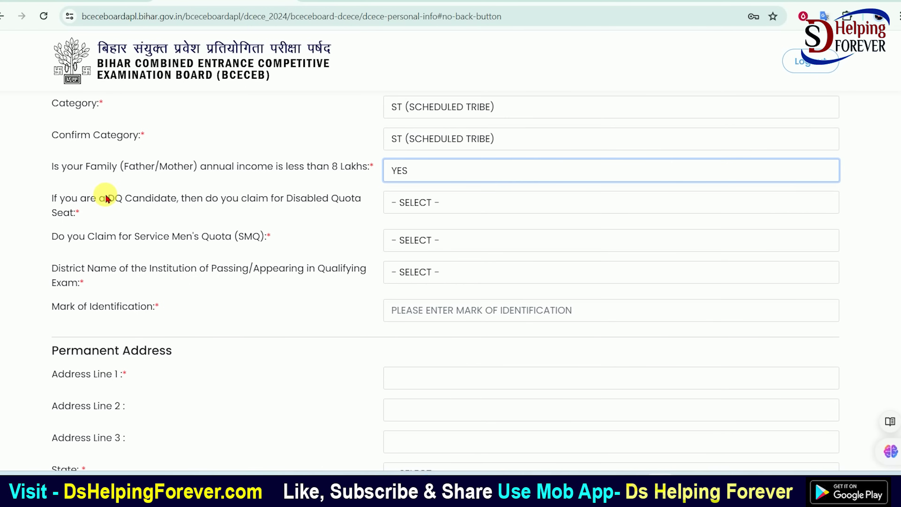
Step: Check the disability fields that a YES to the Disabled Quota seat claim requires, and set the answer to NO
{"action": "left_click_drag", "start_coordinate": [112, 204], "coordinate": [309, 203]}
{"action": "left_click", "coordinate": [277, 205]}
{"action": "left_click", "coordinate": [431, 201]}
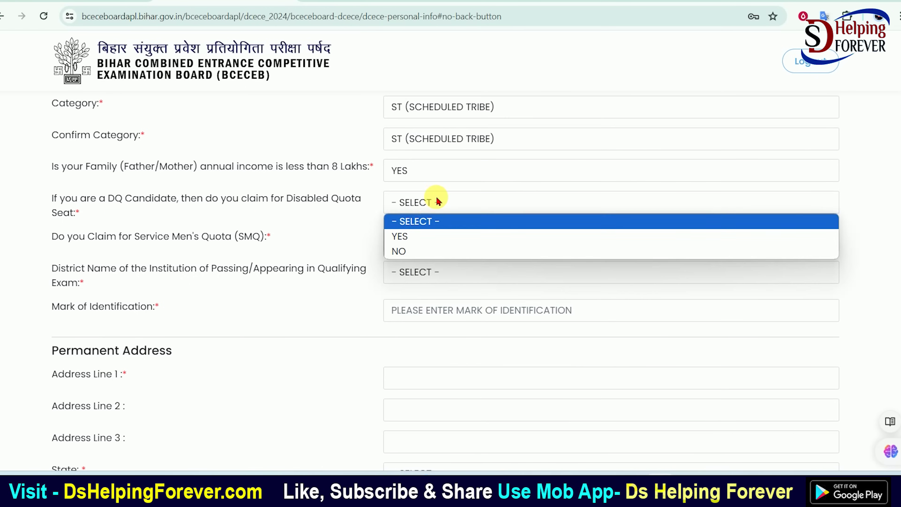
{"action": "left_click", "coordinate": [404, 235]}
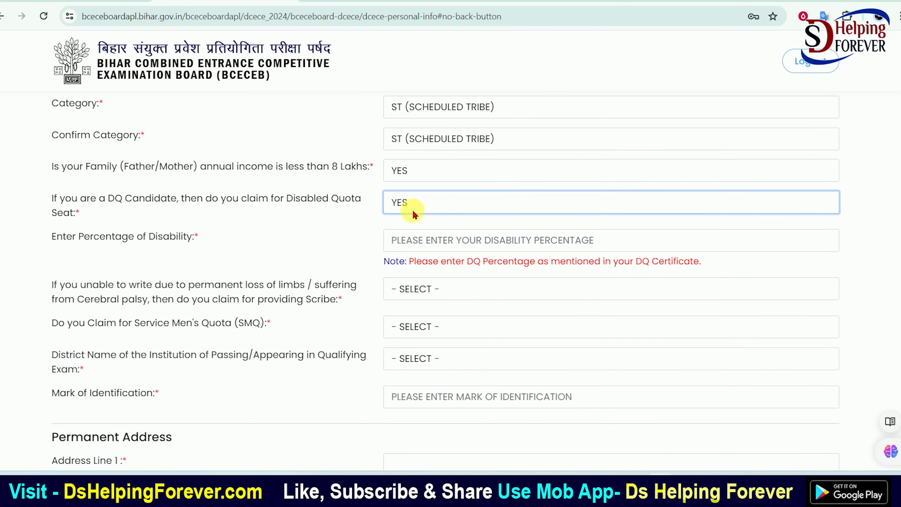
{"action": "left_click", "coordinate": [423, 248]}
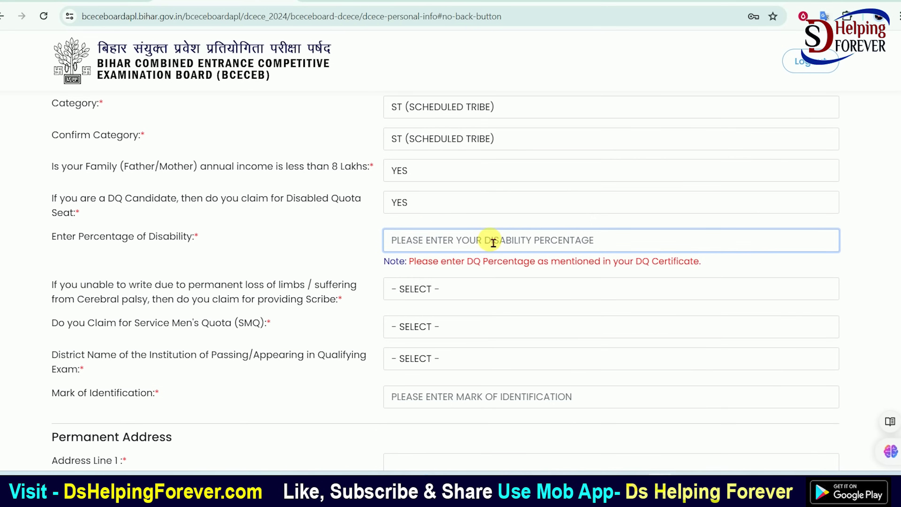
{"action": "left_click", "coordinate": [428, 202]}
{"action": "left_click", "coordinate": [392, 249]}
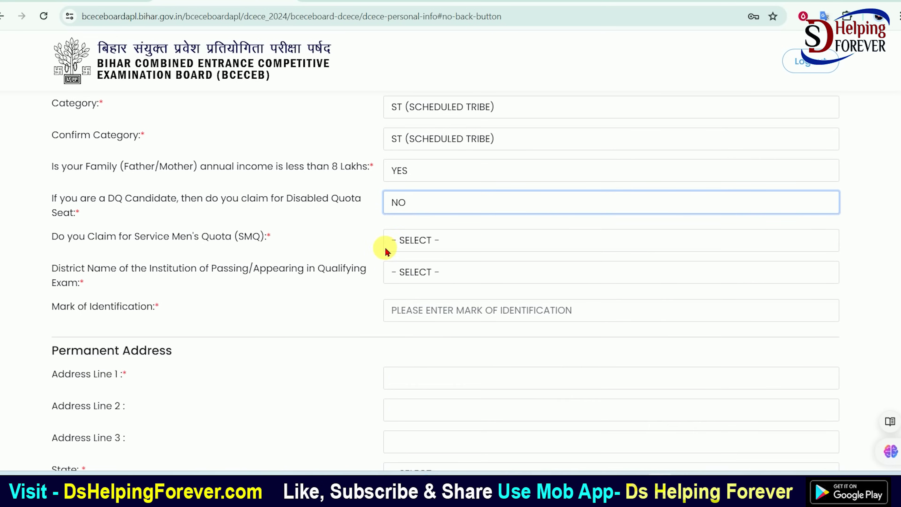
Step: Answer NO to the Service Men's Quota (SMQ) claim
{"action": "scroll", "coordinate": [115, 180], "scroll_direction": "down", "scroll_amount": 2}
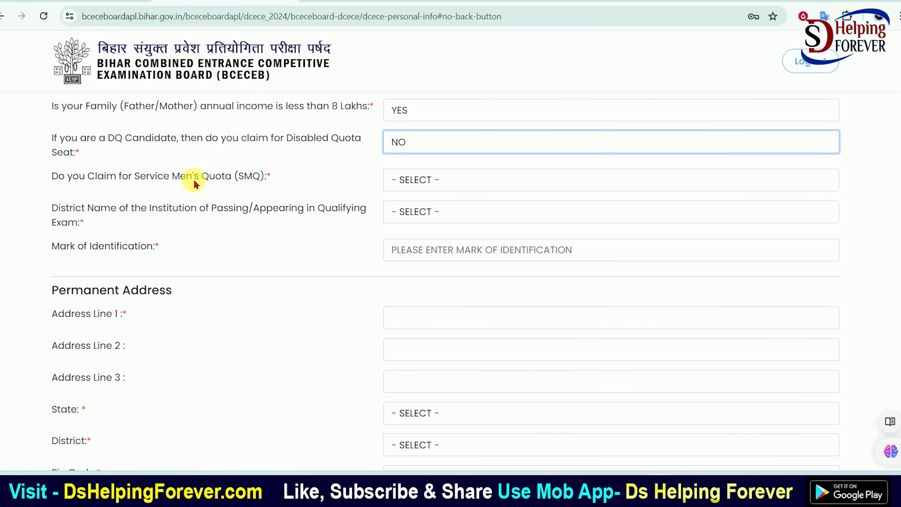
{"action": "left_click_drag", "start_coordinate": [141, 177], "coordinate": [209, 176]}
{"action": "left_click", "coordinate": [435, 179]}
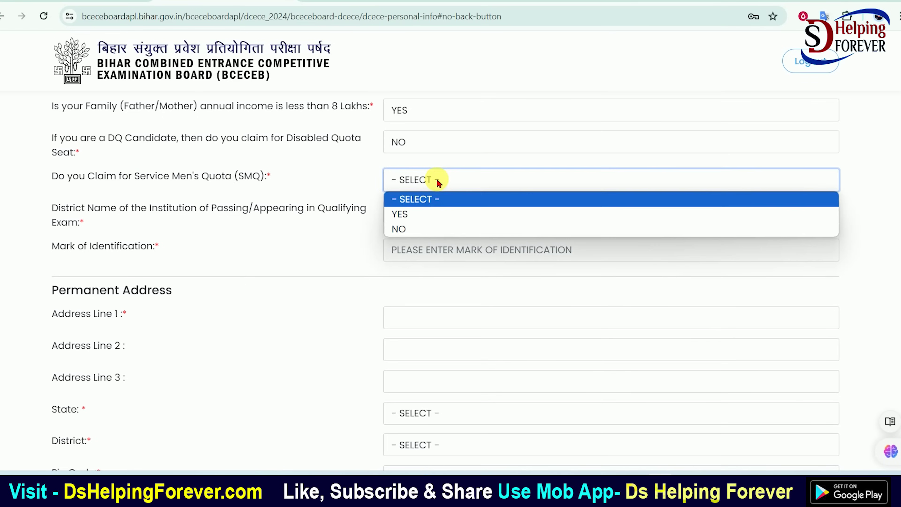
{"action": "left_click", "coordinate": [410, 230]}
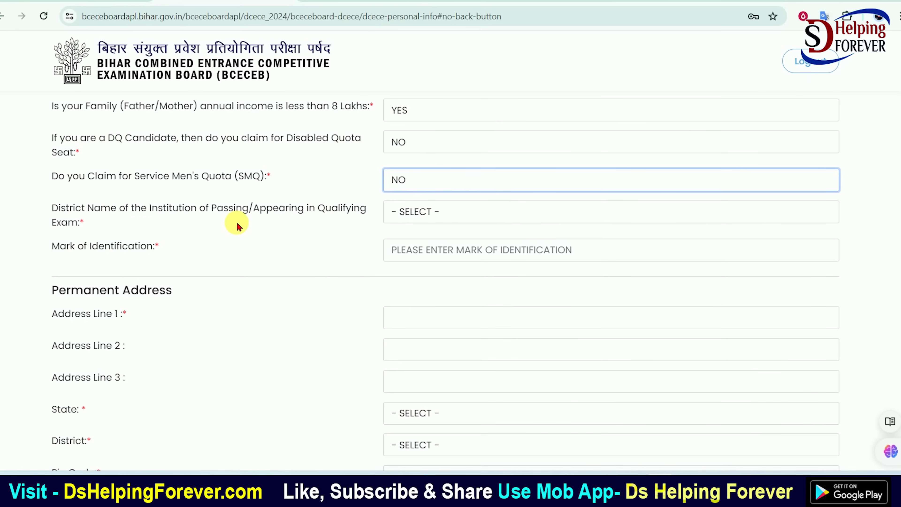
Step: Set the district of the qualifying exam institution to GOPALGANJ and go to the Mark of Identification field
{"action": "mouse_move", "coordinate": [89, 209]}
{"action": "left_mouse_down"}
{"action": "mouse_move", "coordinate": [185, 210]}
{"action": "mouse_move", "coordinate": [83, 211]}
{"action": "left_mouse_up"}
{"action": "left_click", "coordinate": [434, 214]}
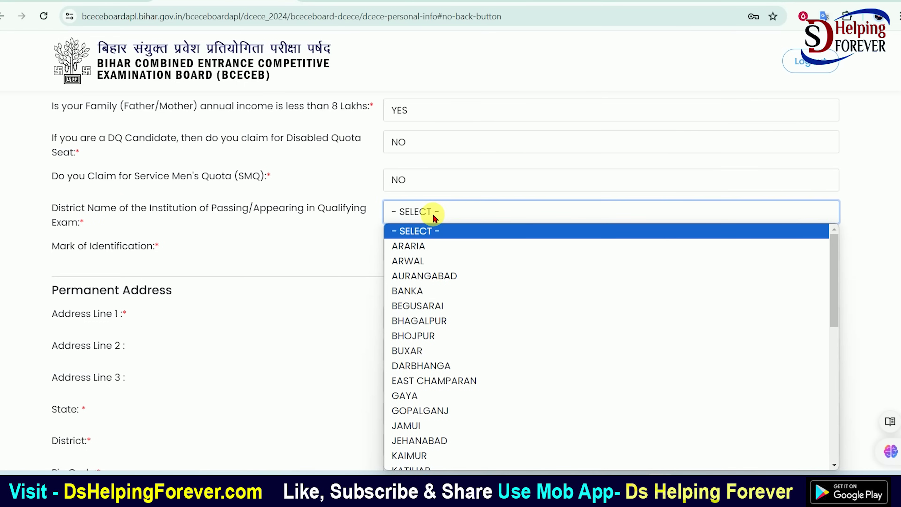
{"action": "type", "text": "go"}
{"action": "key", "text": "Return"}
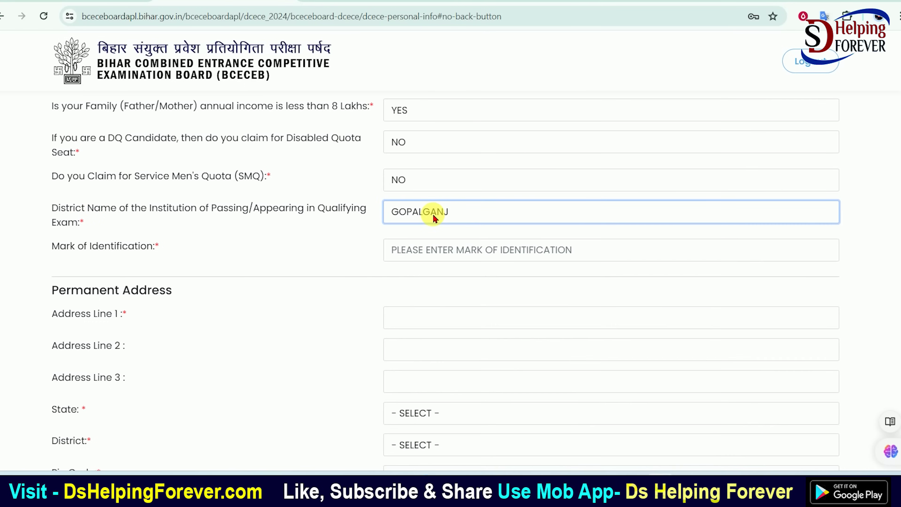
{"action": "scroll", "coordinate": [435, 218], "scroll_direction": "down", "scroll_amount": 2}
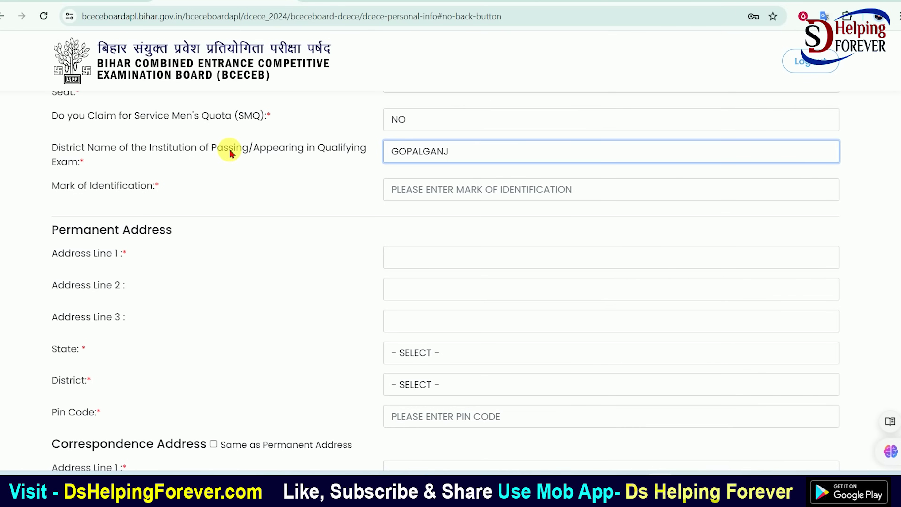
{"action": "left_click", "coordinate": [423, 199]}
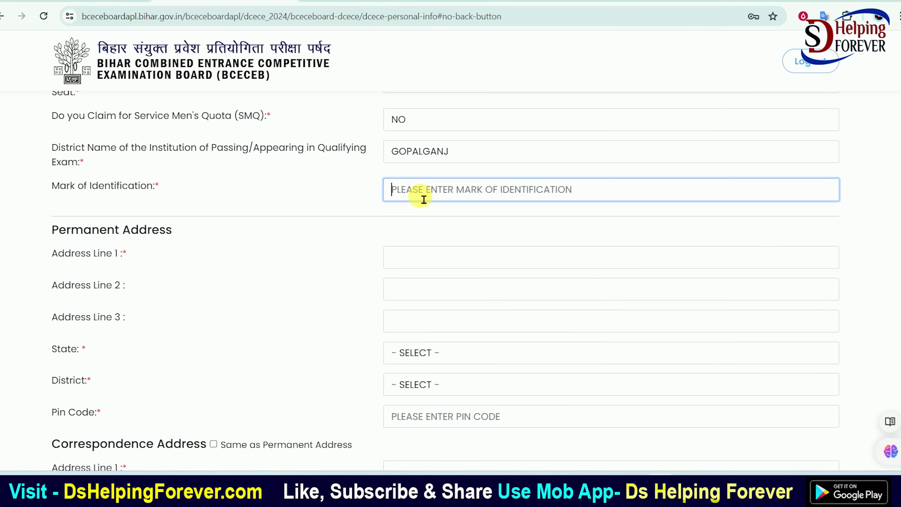
Step: Fill in the three permanent address lines with the candidate's village, post office and police station
{"action": "scroll", "coordinate": [425, 200], "scroll_direction": "down", "scroll_amount": 3}
{"action": "left_click", "coordinate": [420, 139]}
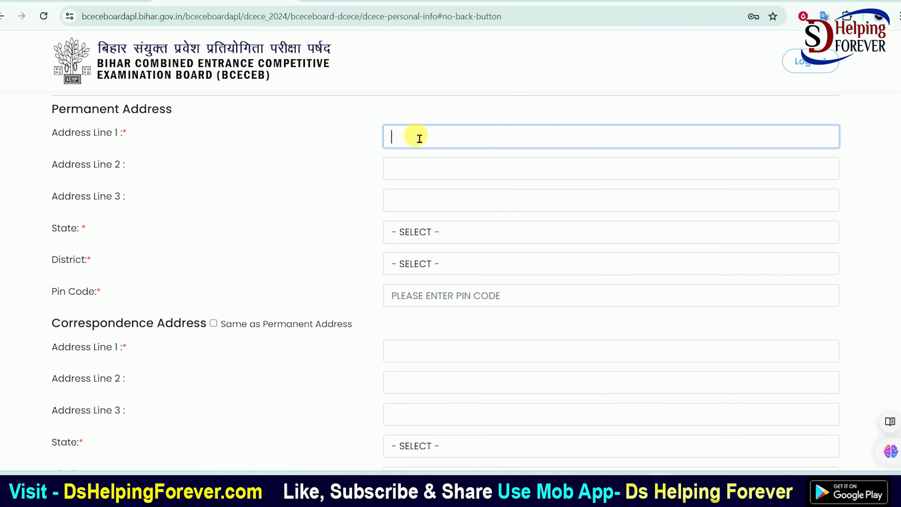
{"action": "type", "text": "VILL RAMPIR"}
{"action": "key", "text": "Tab"}
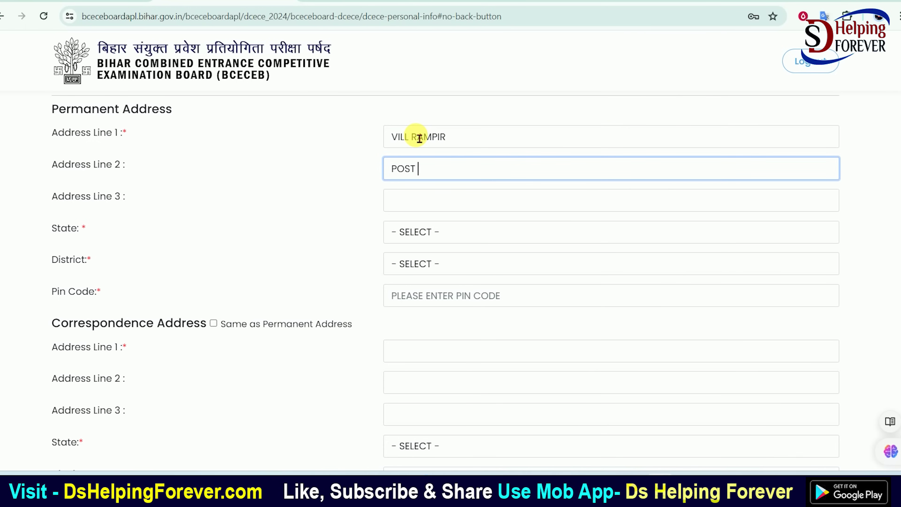
{"action": "type", "text": "PS RAMPUR"}
{"action": "key", "text": "Tab"}
Step: Set the permanent address's state to BIHAR and district to GOPALGANJ, and fill in its postal pin code
{"action": "left_click", "coordinate": [475, 233]}
{"action": "key", "text": "Down"}
{"action": "key", "text": "Return"}
{"action": "key", "text": "Tab"}
{"action": "left_click", "coordinate": [455, 266]}
{"action": "type", "text": "go"}
{"action": "key", "text": "Return"}
{"action": "key", "text": "Tab"}
{"action": "type", "text": "800"}
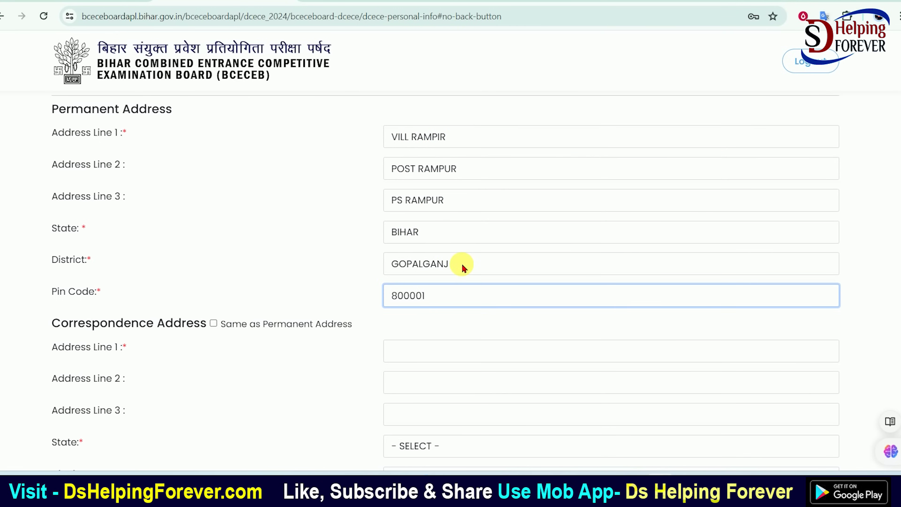
Step: Make the correspondence address the same as the permanent address and submit the personal information
{"action": "scroll", "coordinate": [224, 308], "scroll_direction": "down", "scroll_amount": 2}
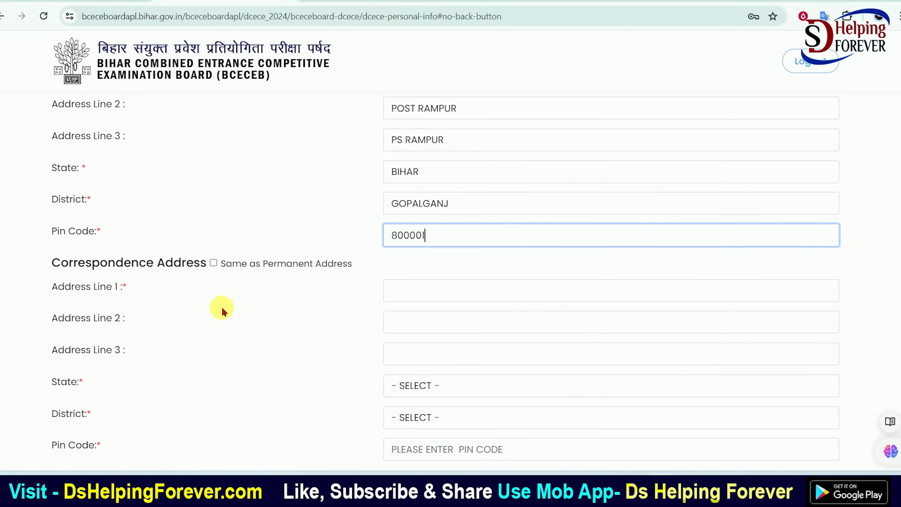
{"action": "left_click", "coordinate": [213, 262]}
{"action": "scroll", "coordinate": [221, 266], "scroll_direction": "down", "scroll_amount": 4}
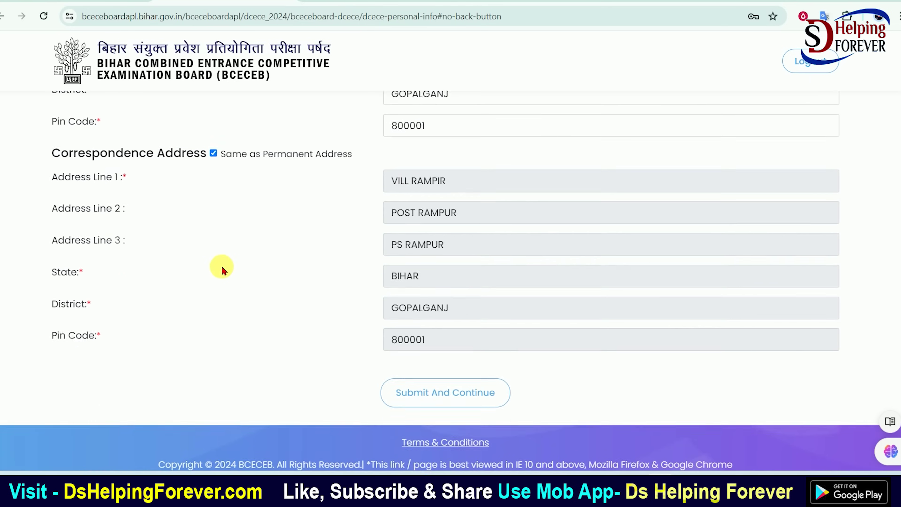
{"action": "left_click", "coordinate": [446, 384]}
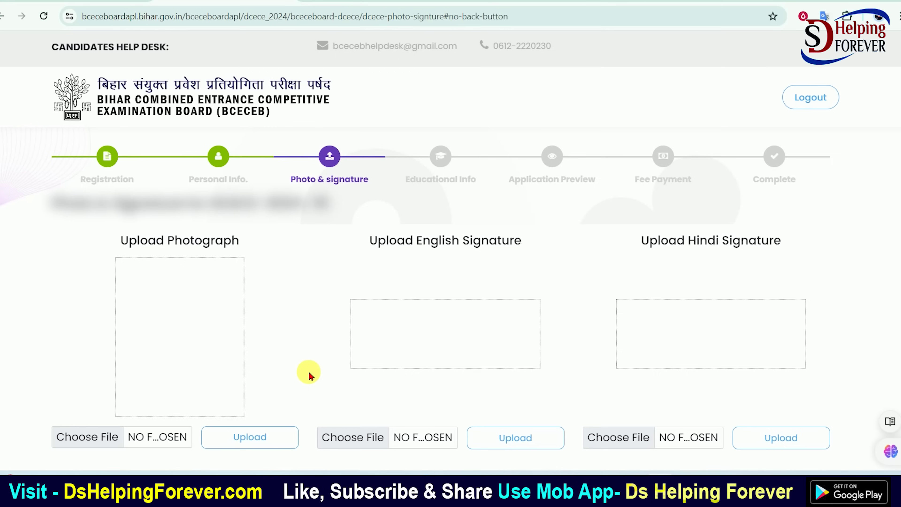
Step: Examine the photograph, English signature and Hindi signature upload areas and their guidelines on pixel size, file size and format
{"action": "scroll", "coordinate": [306, 319], "scroll_direction": "down", "scroll_amount": 5}
{"action": "scroll", "coordinate": [302, 245], "scroll_direction": "up", "scroll_amount": 3}
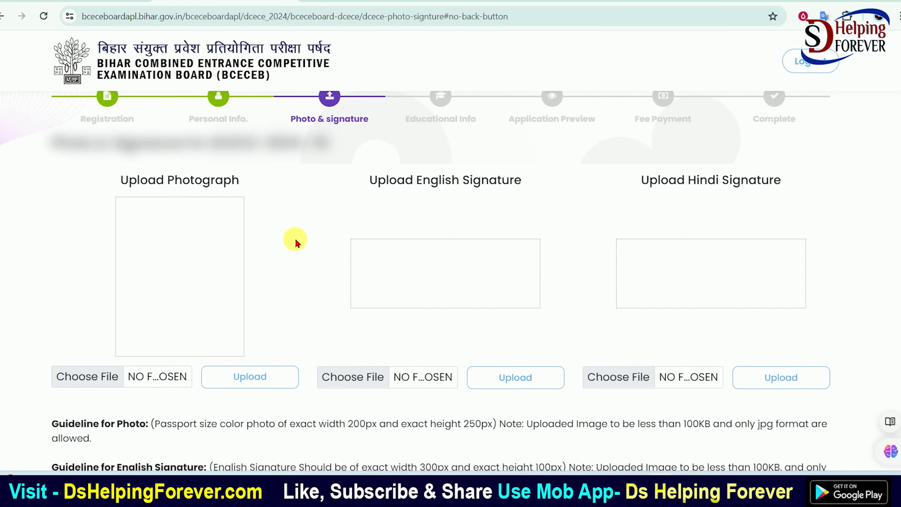
{"action": "left_click_drag", "start_coordinate": [426, 187], "coordinate": [548, 187]}
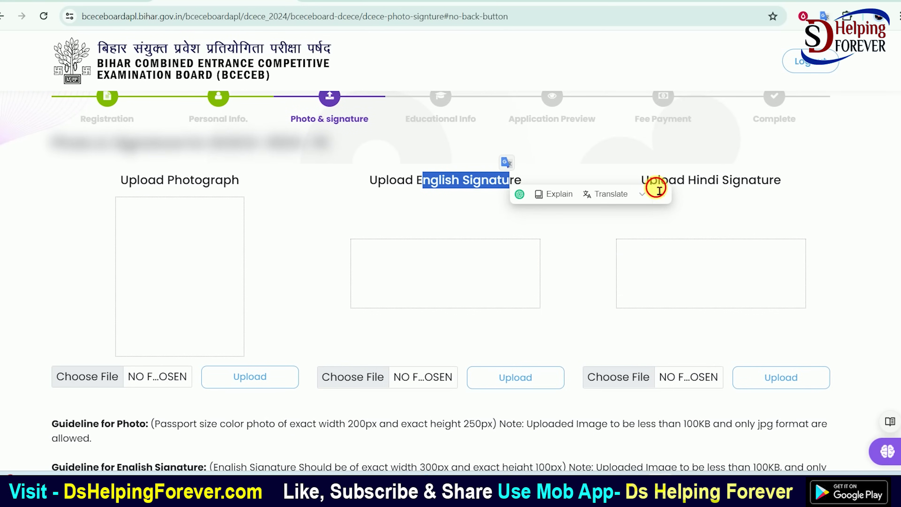
{"action": "left_click_drag", "start_coordinate": [651, 181], "coordinate": [745, 182]}
{"action": "scroll", "coordinate": [267, 227], "scroll_direction": "down", "scroll_amount": 3}
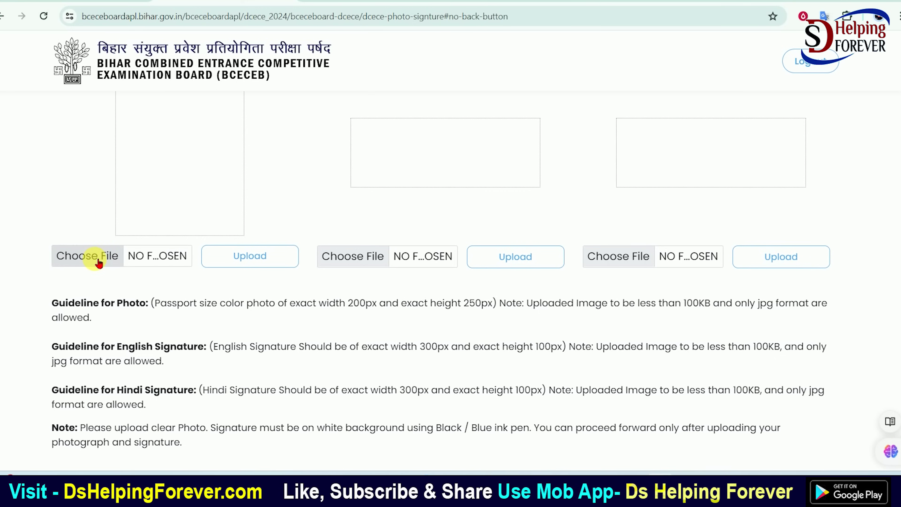
{"action": "scroll", "coordinate": [706, 256], "scroll_direction": "up", "scroll_amount": 3}
{"action": "scroll", "coordinate": [584, 262], "scroll_direction": "down", "scroll_amount": 5}
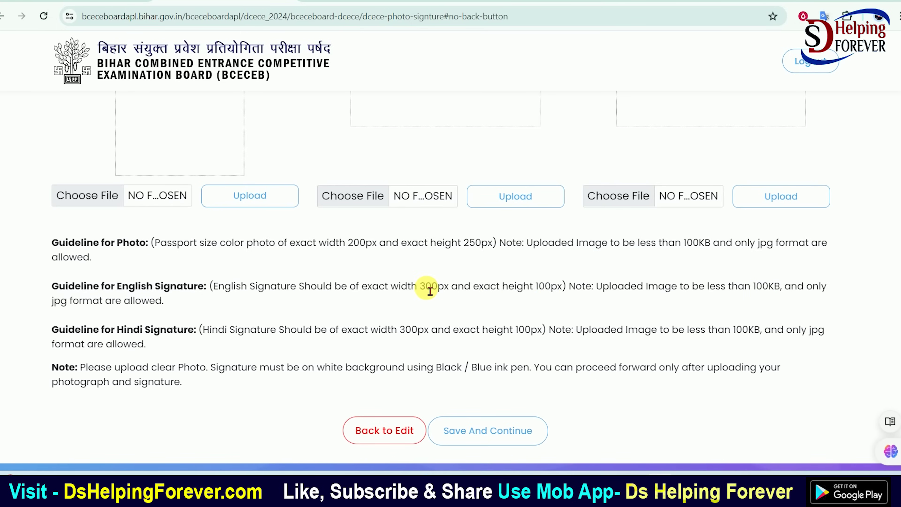
{"action": "left_click_drag", "start_coordinate": [420, 291], "coordinate": [567, 291]}
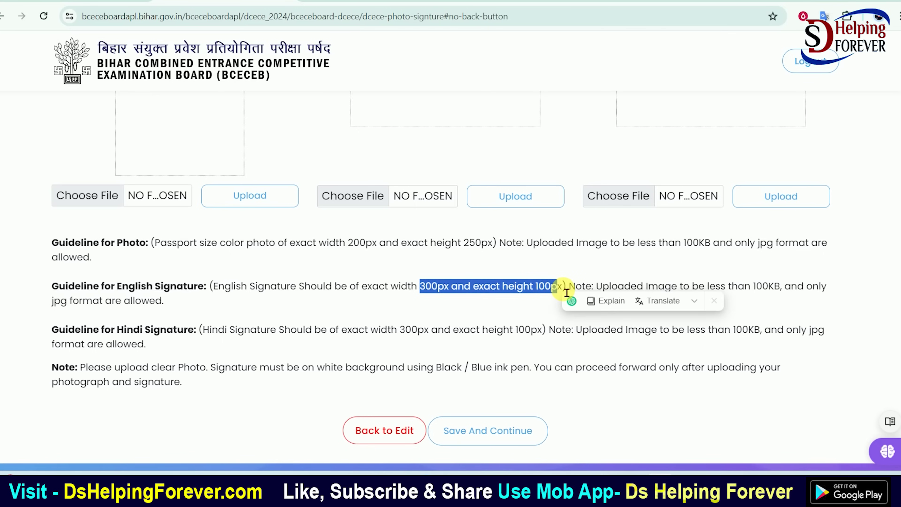
{"action": "left_click", "coordinate": [504, 293]}
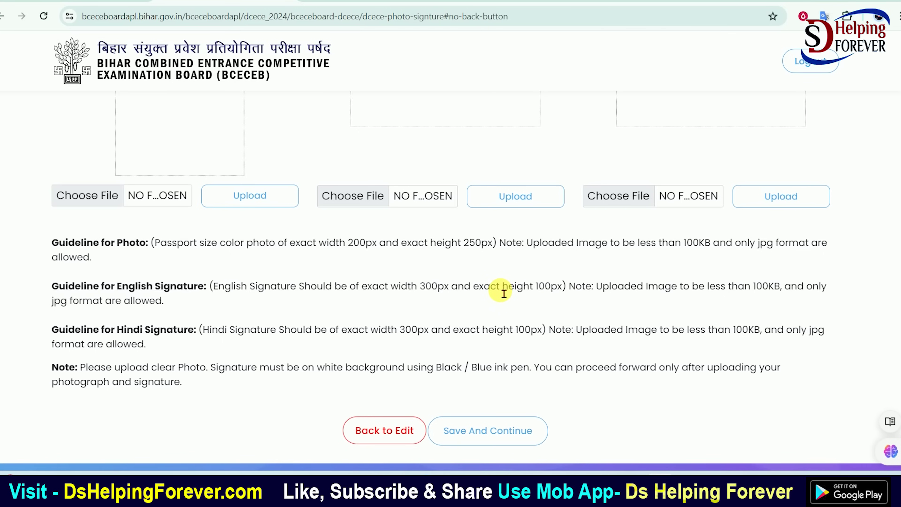
Step: Check the sample photograph in the PROS_DC24.pdf prospectus, especially the applicant's name and date on the placard
{"action": "scroll", "coordinate": [189, 123], "scroll_direction": "up", "scroll_amount": 3}
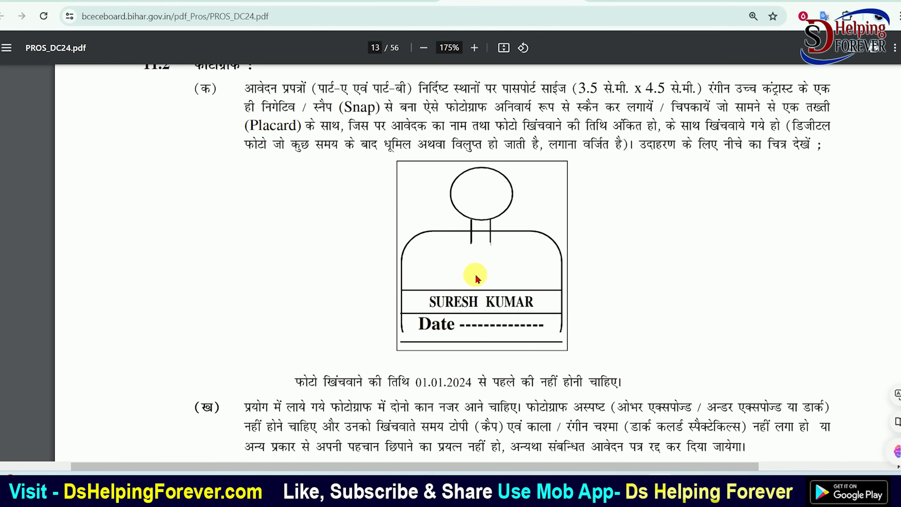
{"action": "left_click_drag", "start_coordinate": [435, 304], "coordinate": [526, 301]}
{"action": "left_click", "coordinate": [527, 301]}
{"action": "left_click_drag", "start_coordinate": [428, 328], "coordinate": [463, 328]}
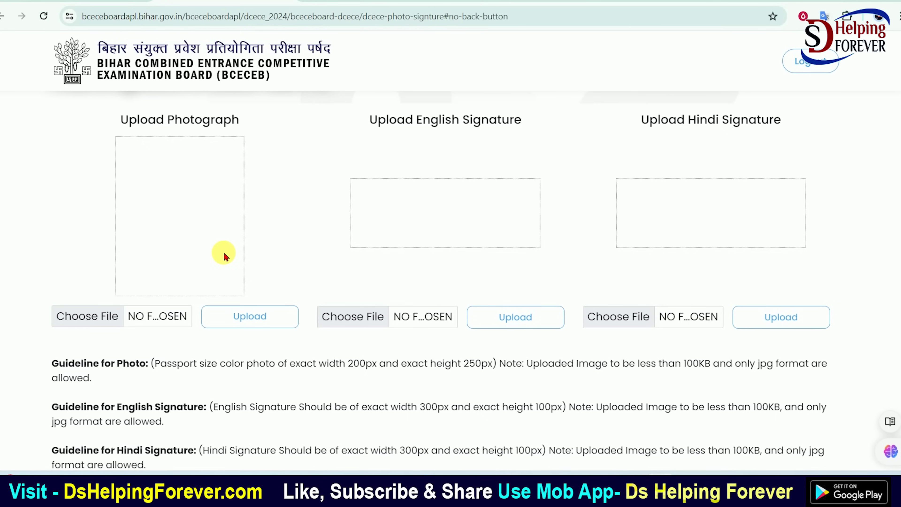
Step: Return to the application form, save the Photo & signature section and continue to the educational information
{"action": "left_click", "coordinate": [225, 316]}
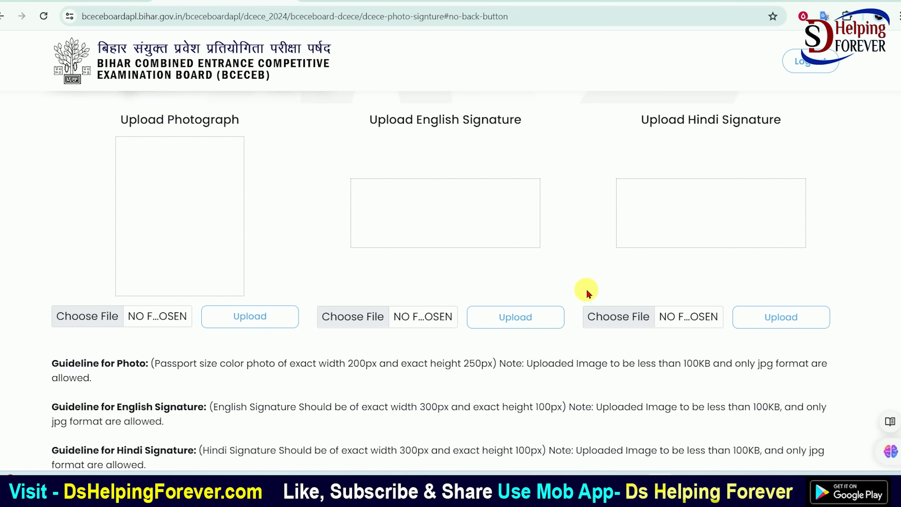
{"action": "scroll", "coordinate": [584, 290], "scroll_direction": "down", "scroll_amount": 1}
{"action": "scroll", "coordinate": [584, 289], "scroll_direction": "down", "scroll_amount": 4}
{"action": "left_click", "coordinate": [492, 381]}
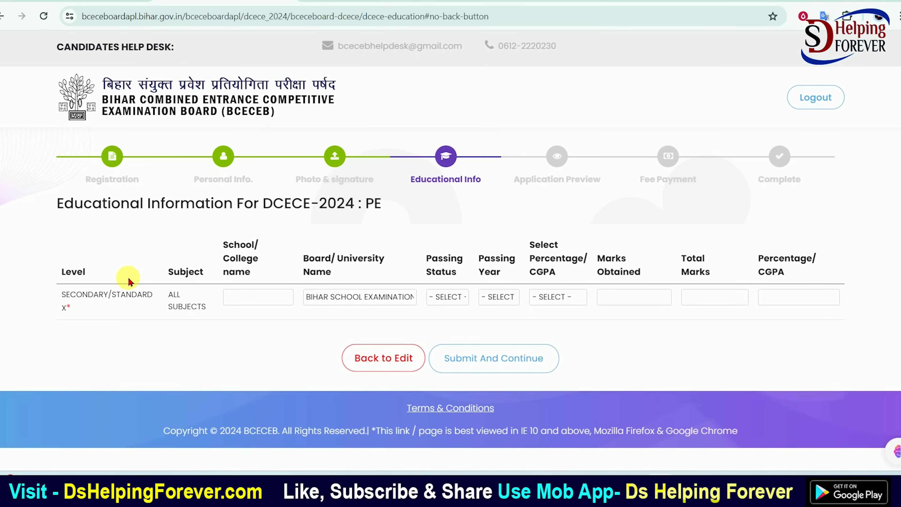
Step: Review the course code in the heading and the SECONDARY/STANDARD X row, including its school name field
{"action": "left_click_drag", "start_coordinate": [327, 204], "coordinate": [383, 207]}
{"action": "left_click", "coordinate": [383, 208]}
{"action": "left_click", "coordinate": [243, 303]}
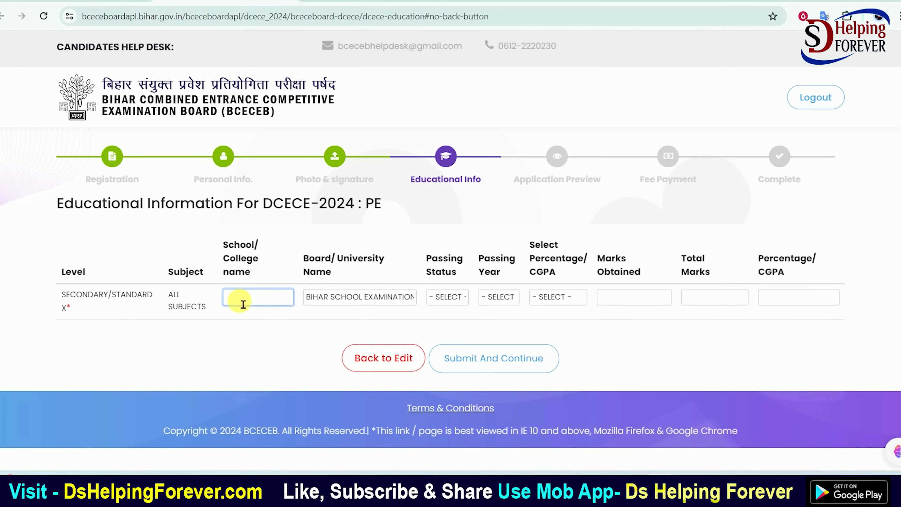
{"action": "left_click_drag", "start_coordinate": [63, 295], "coordinate": [298, 314]}
{"action": "left_click", "coordinate": [247, 300]}
{"action": "left_click", "coordinate": [256, 298]}
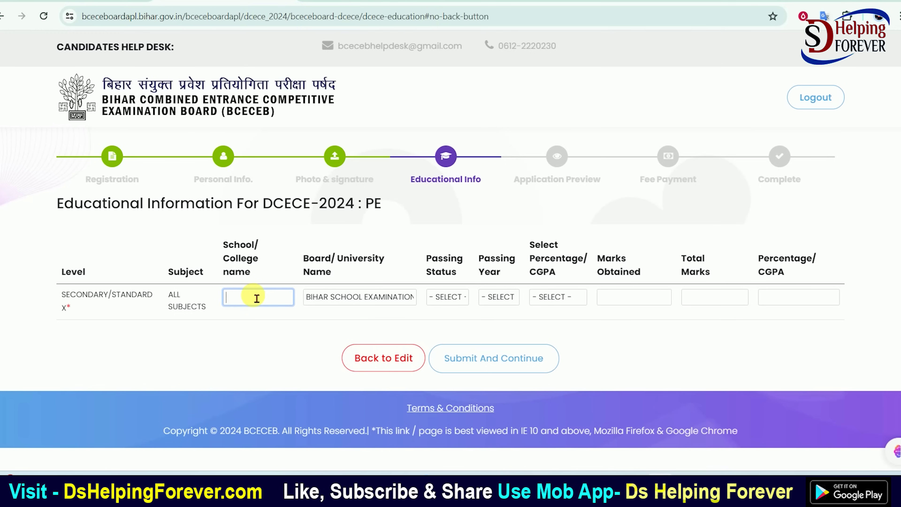
Step: Select BIHAR SCHOOL EXAMINATION BOARD as the board and PASSED as the passing status for SECONDARY/STANDARD X
{"action": "left_click", "coordinate": [365, 298]}
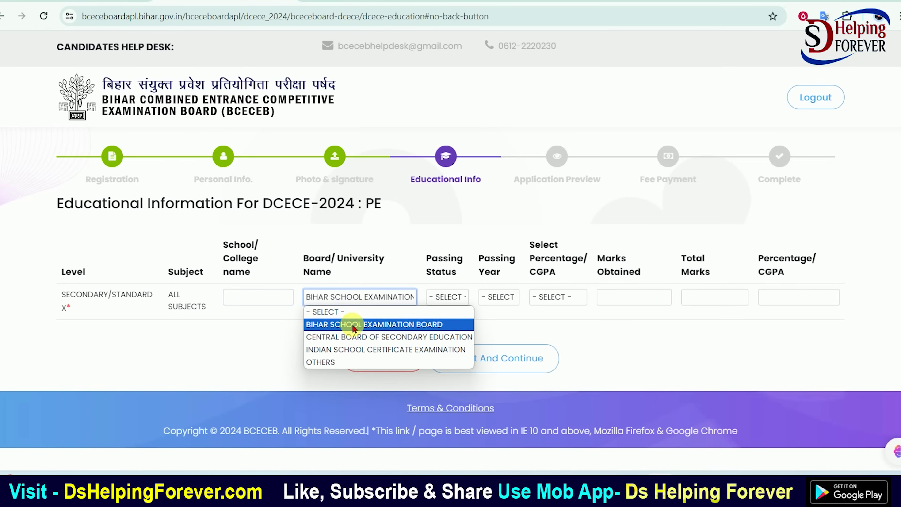
{"action": "left_click", "coordinate": [329, 325]}
{"action": "left_click", "coordinate": [444, 297]}
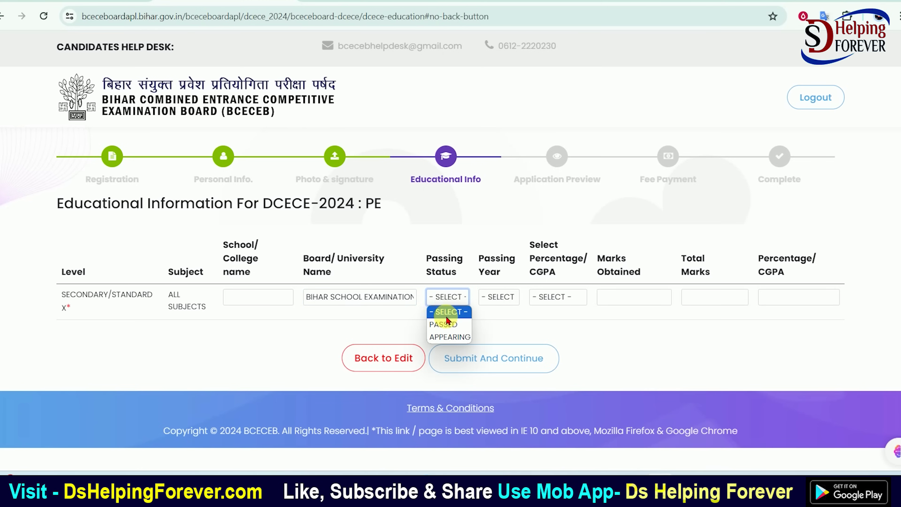
{"action": "left_click", "coordinate": [446, 330]}
Step: Set the passing year to 2024 and the result type to PERCENTAGE, and go to the Marks Obtained field
{"action": "left_click", "coordinate": [497, 297]}
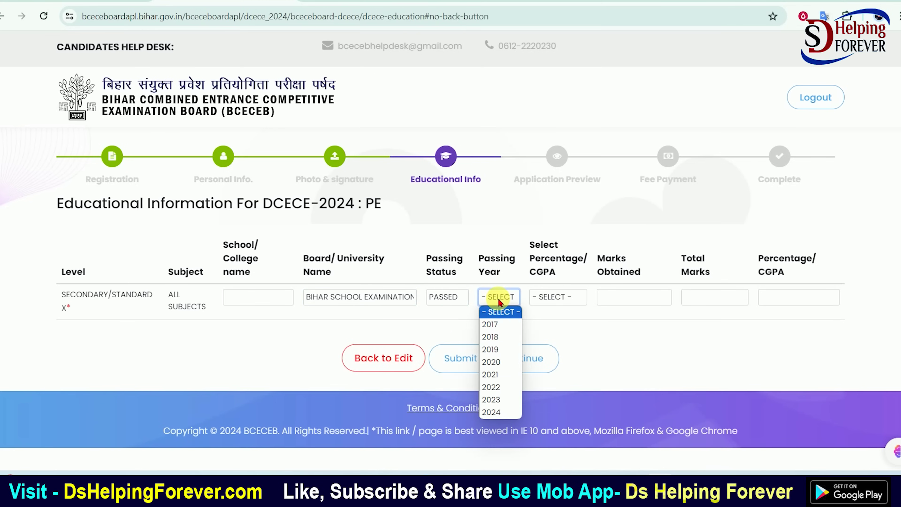
{"action": "left_click", "coordinate": [497, 412]}
{"action": "left_click", "coordinate": [555, 295]}
{"action": "left_click", "coordinate": [556, 324]}
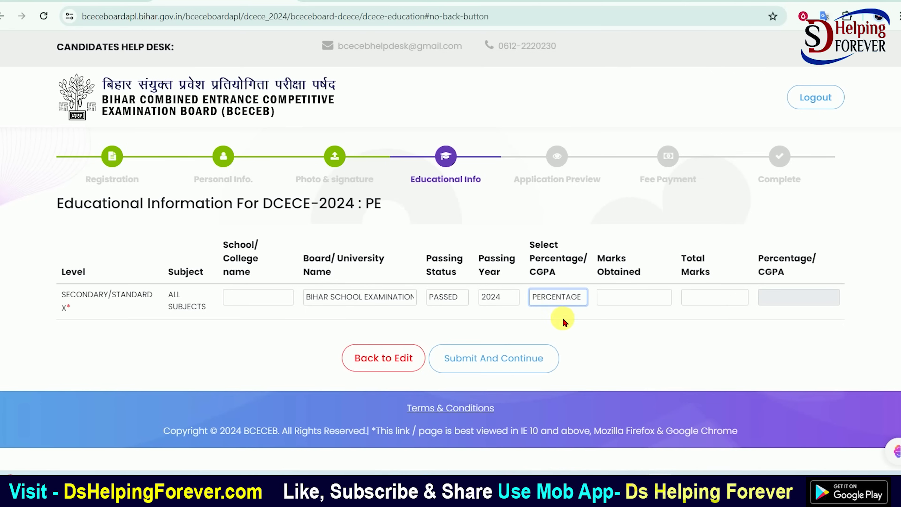
{"action": "left_click", "coordinate": [624, 300]}
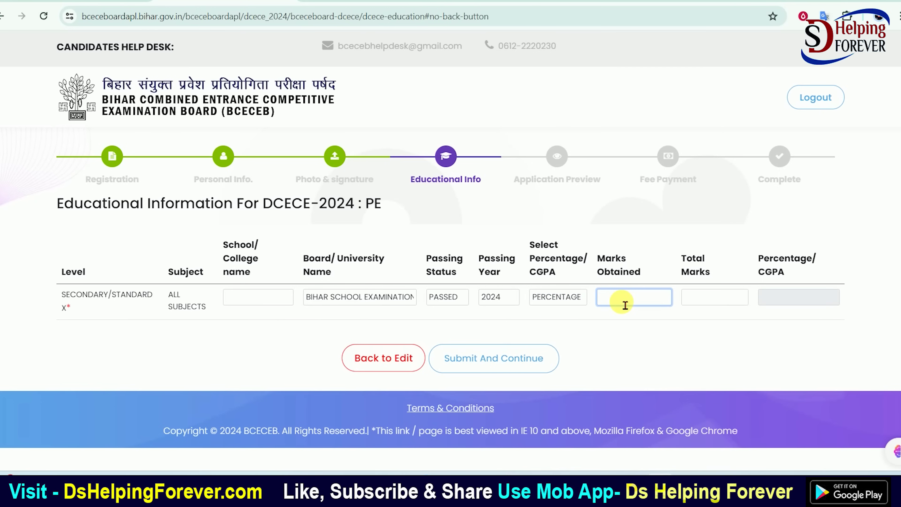